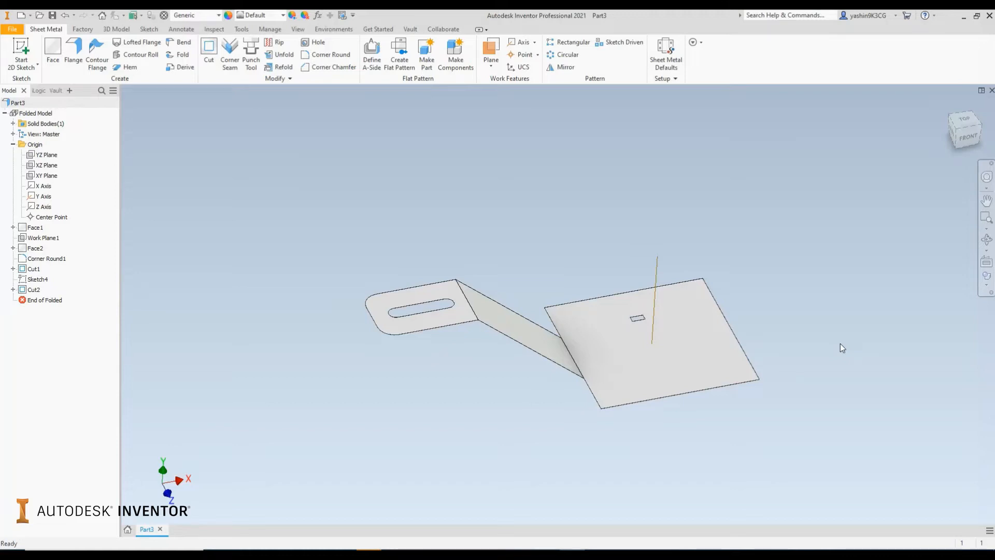
Step: Examine the square plate's small rectangular cutout and its position on the sheet metal face
middle_click_drag(839, 344, 822, 355, "shift")
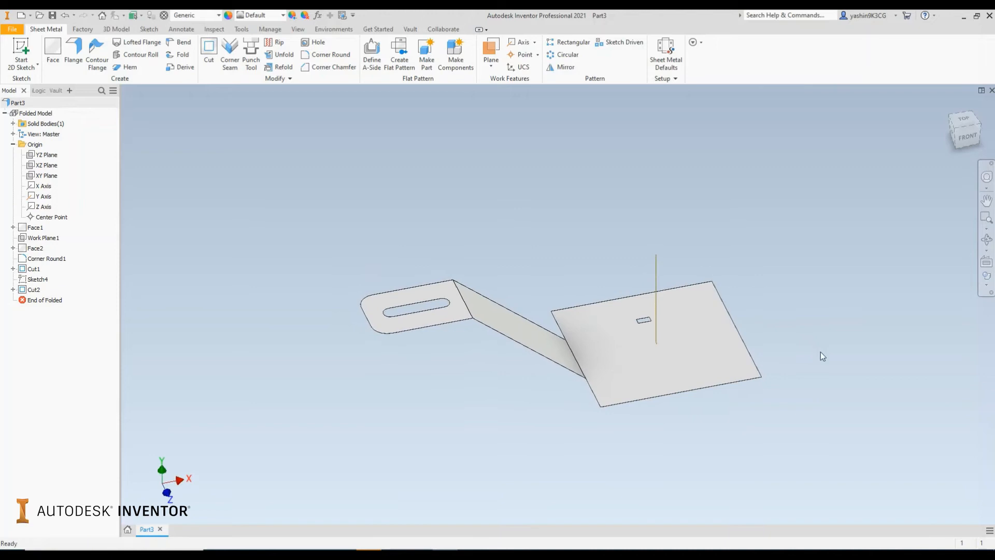
left_click(565, 58)
middle_click_drag(570, 224, 551, 234)
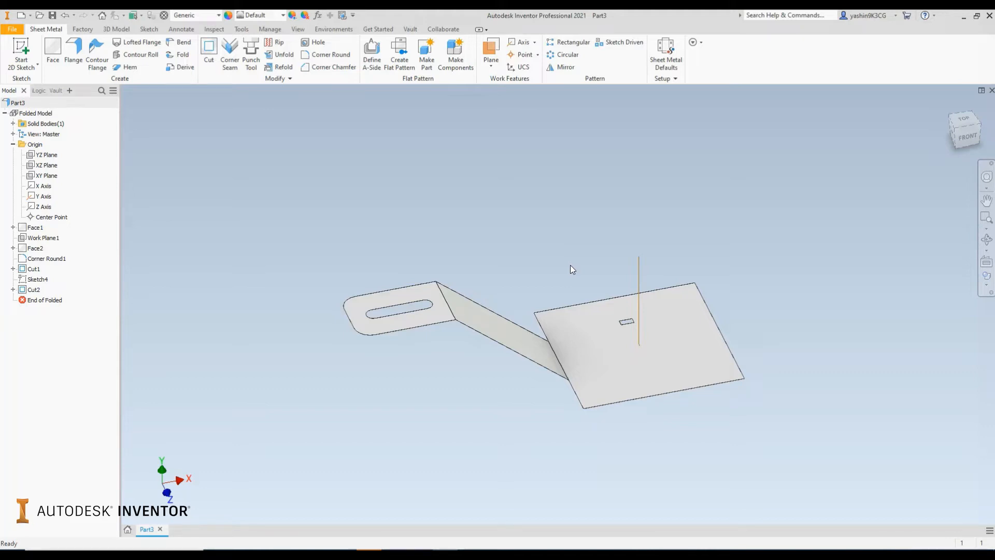
middle_click_drag(571, 263, 574, 282, "shift")
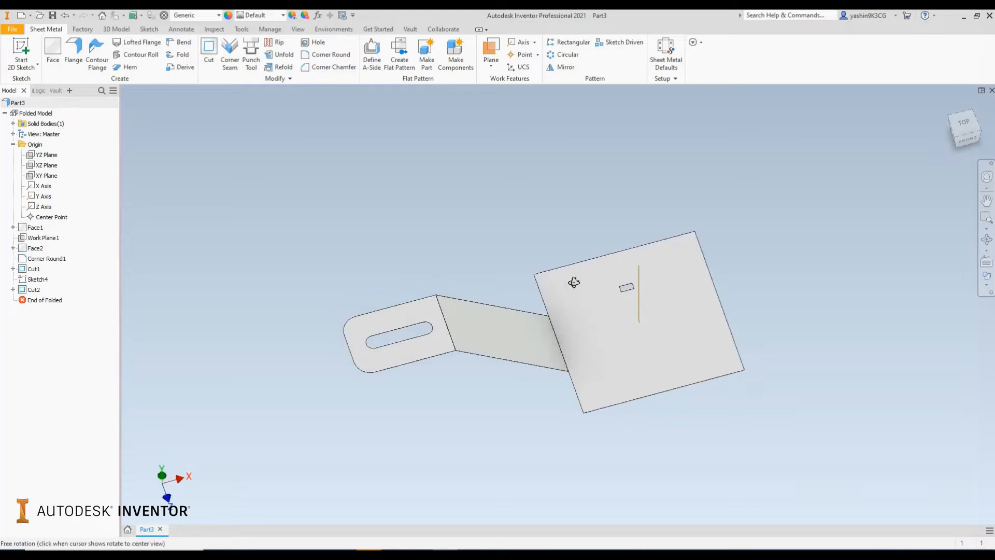
scroll(632, 306, "down", 3)
scroll(633, 304, "down", 3)
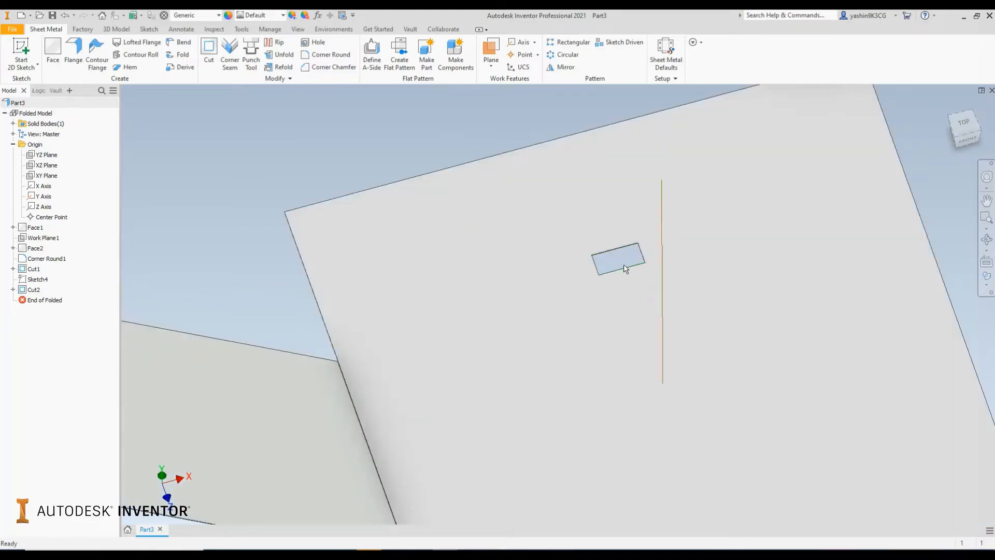
middle_click_drag(625, 269, 579, 185)
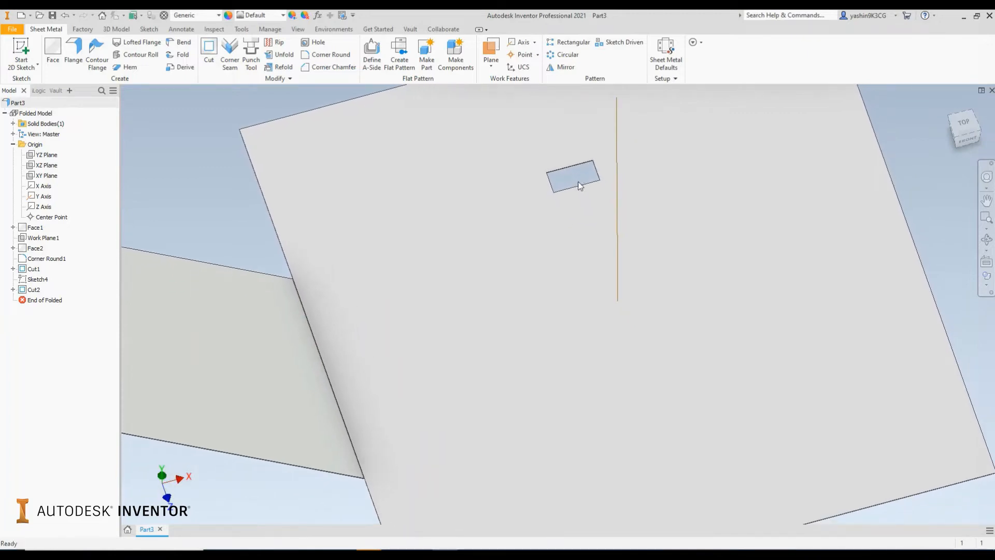
key("ctrl")
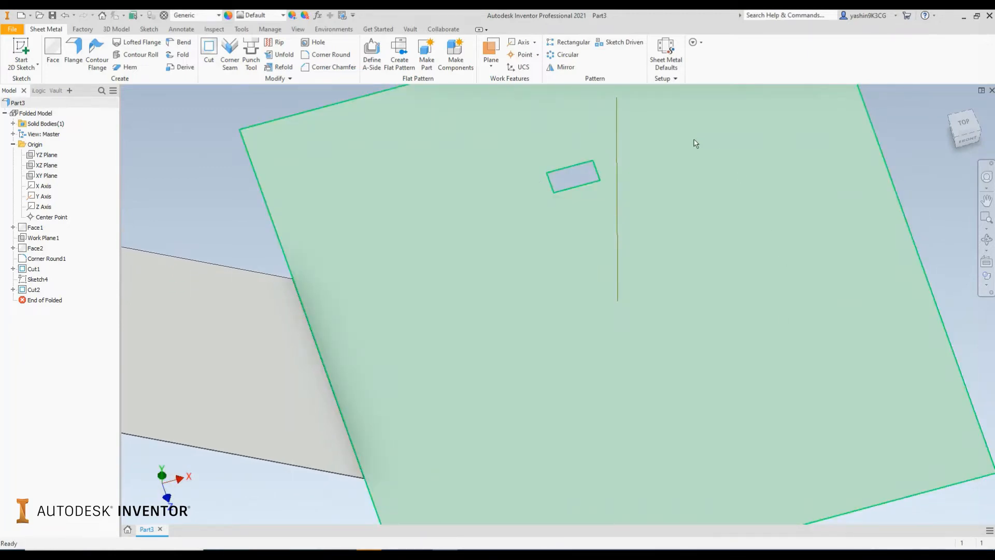
scroll(695, 144, "down", 3)
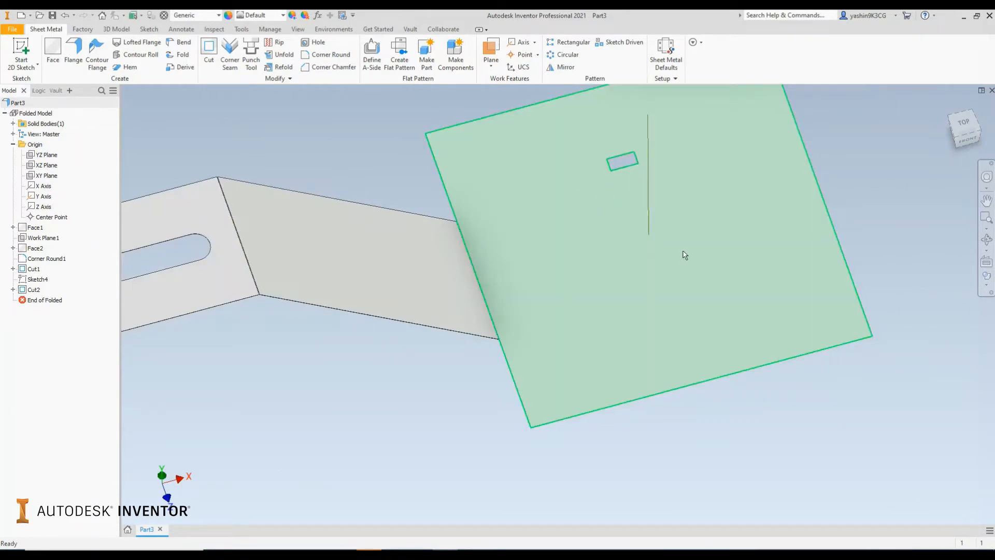
middle_click_drag(797, 176, 701, 229)
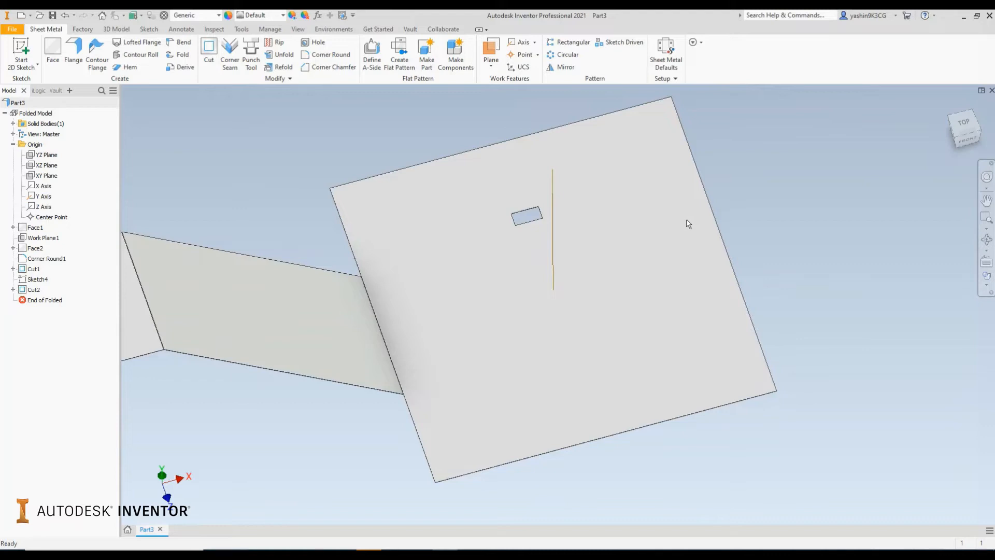
Step: Start a circular feature pattern and select the small rectangular cut on the square plate as the feature
left_click(571, 58)
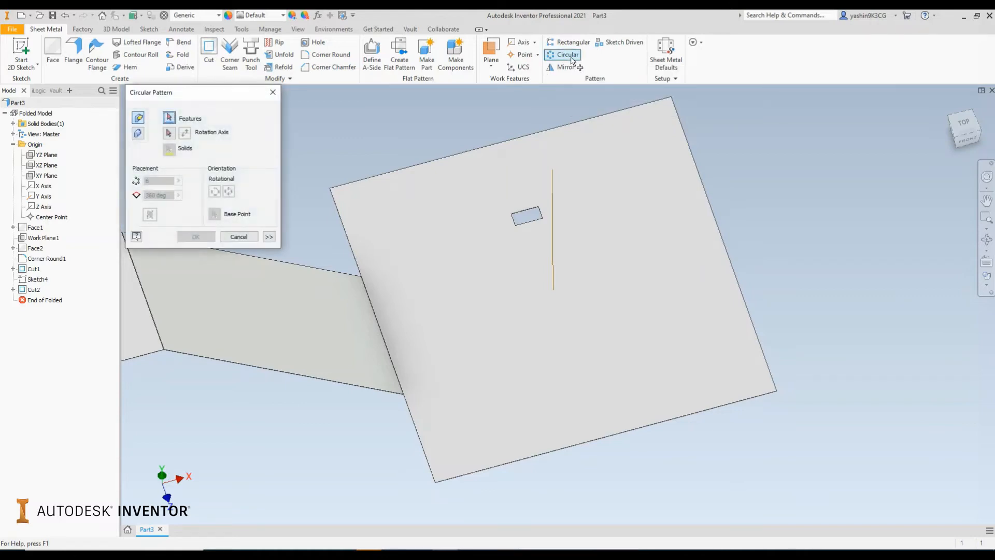
middle_click_drag(414, 127, 468, 135)
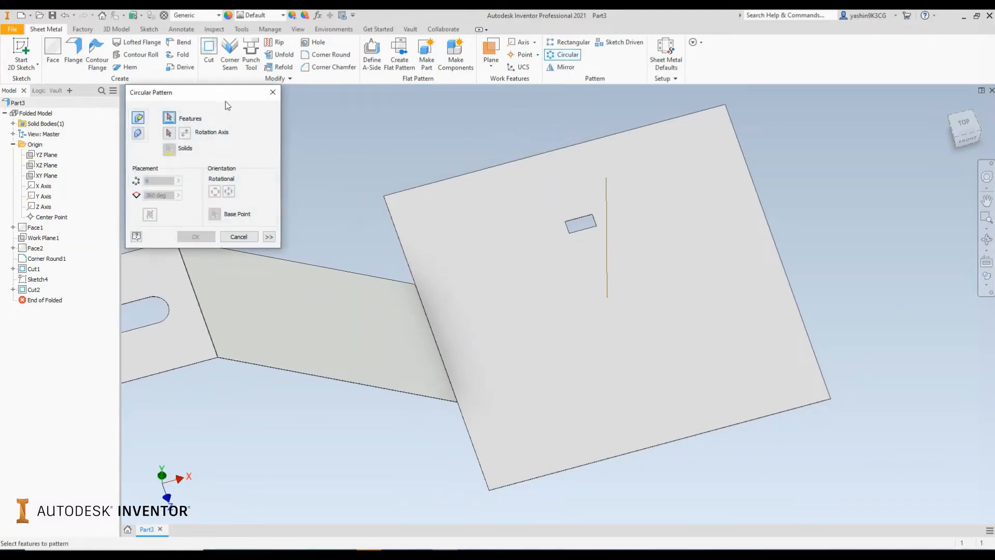
left_click_drag(217, 101, 337, 112)
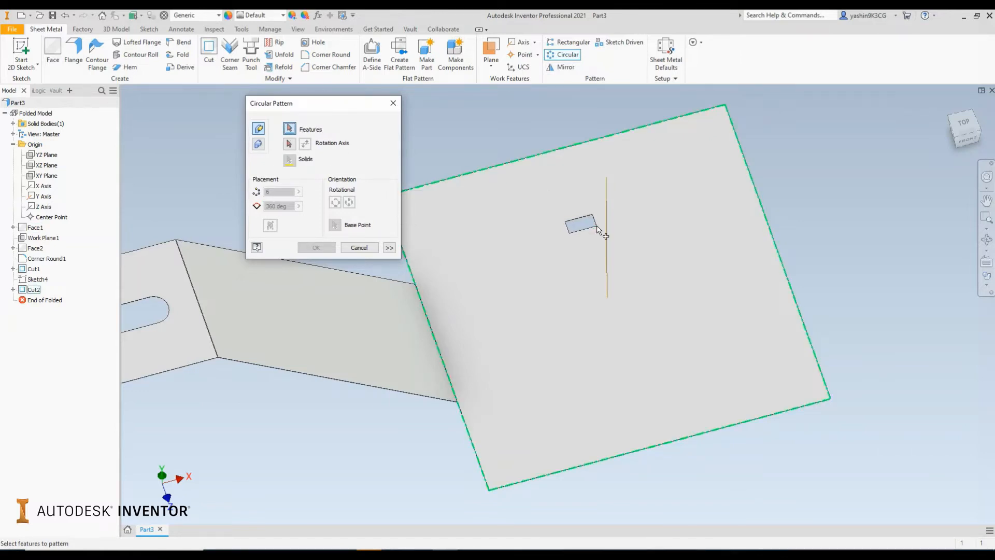
scroll(584, 228, "up", 6)
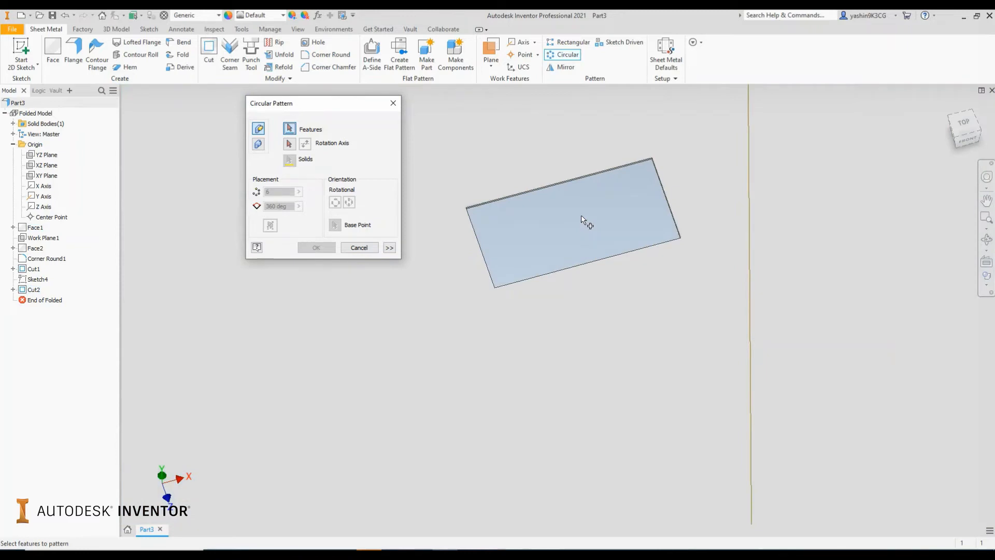
left_click(551, 194)
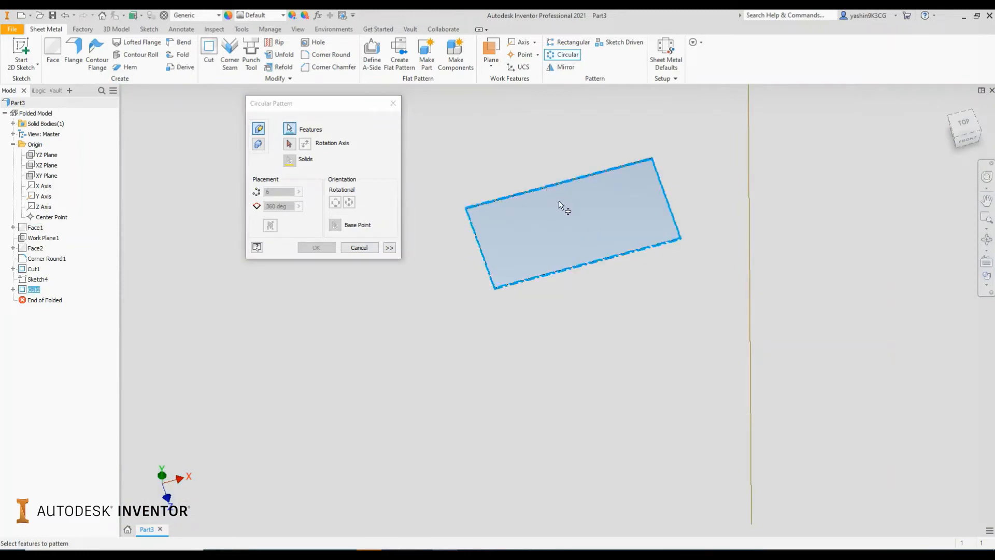
scroll(560, 206, "down", 5)
middle_click_drag(562, 207, 643, 174)
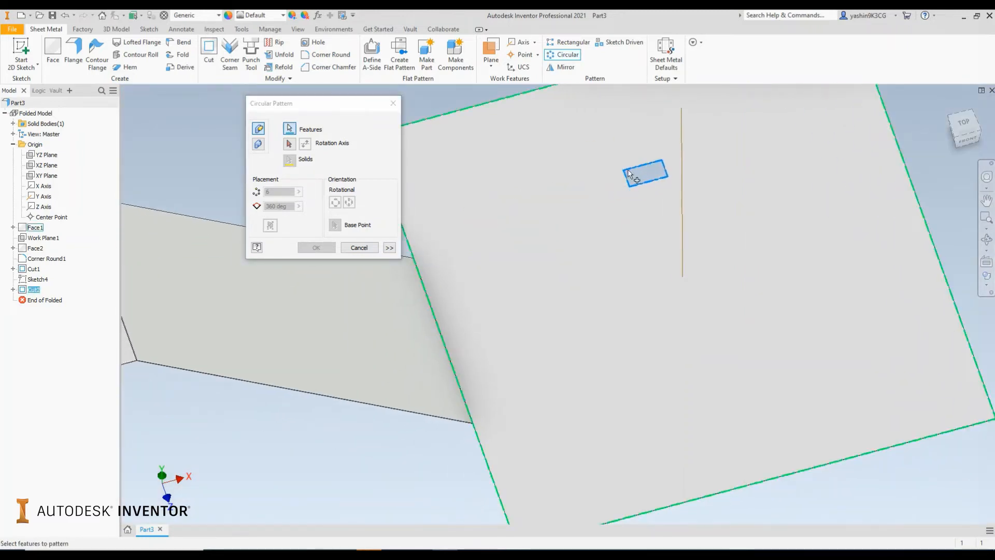
Step: Use the origin's Y Axis as the rotation axis of the circular pattern
left_click(289, 145)
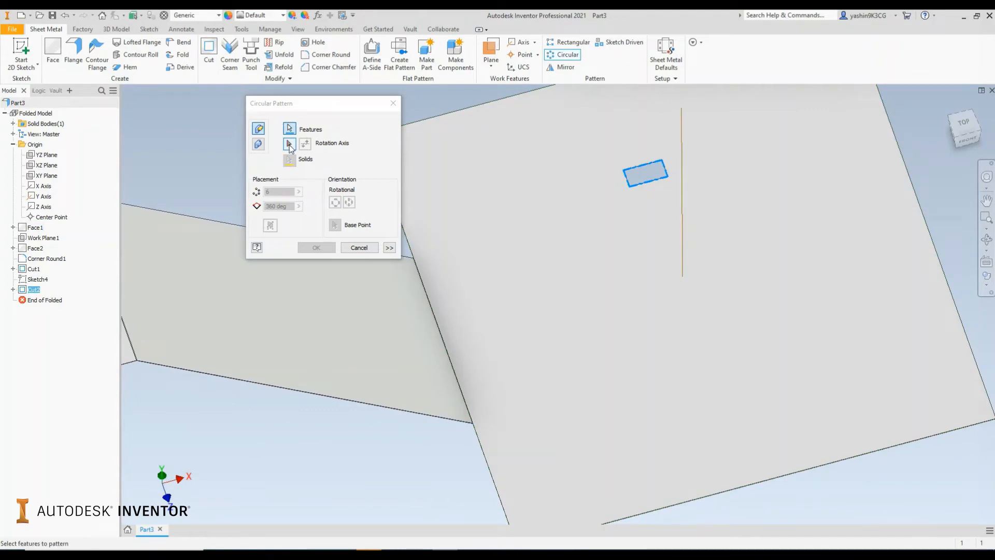
left_click(289, 145)
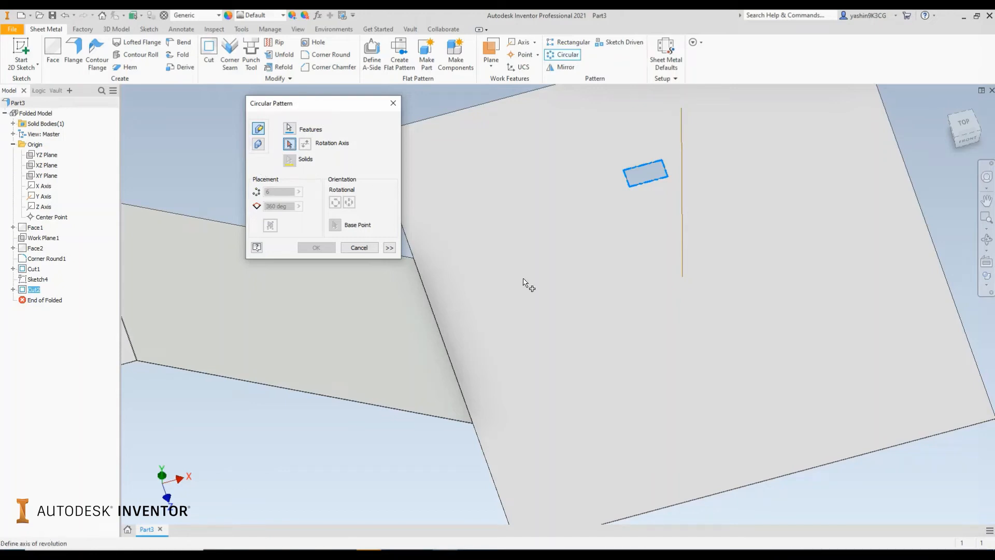
middle_click_drag(585, 329, 585, 409)
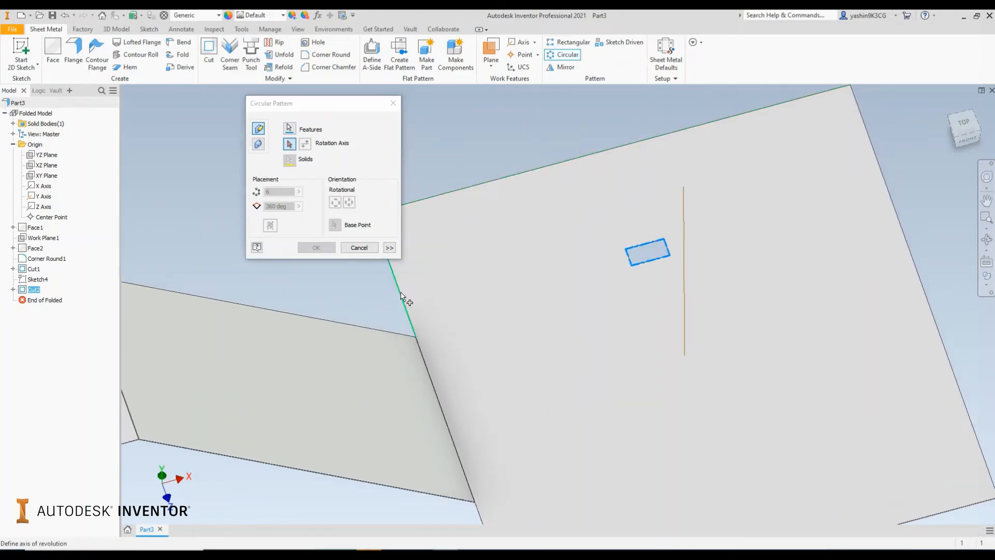
middle_click_drag(408, 358, 585, 307)
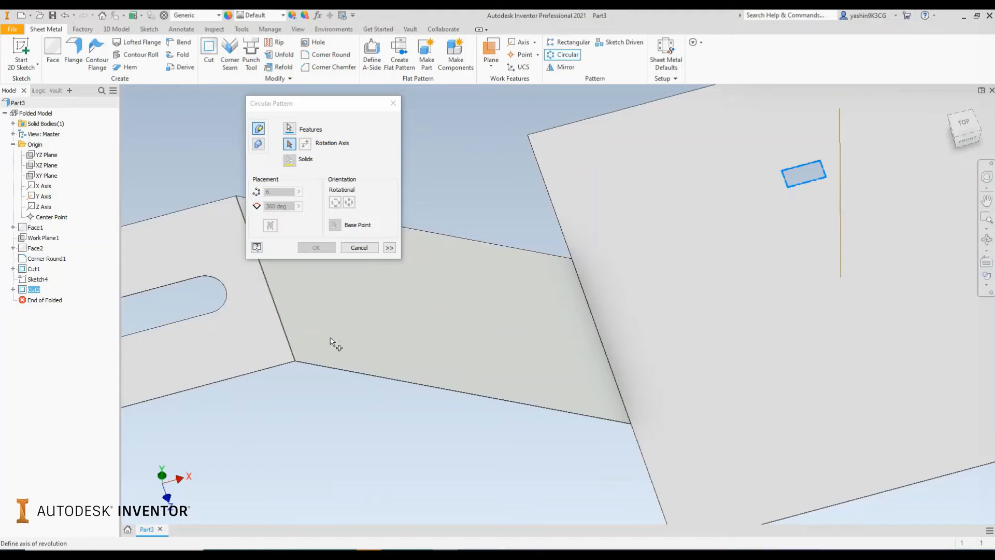
middle_click_drag(741, 388, 499, 292)
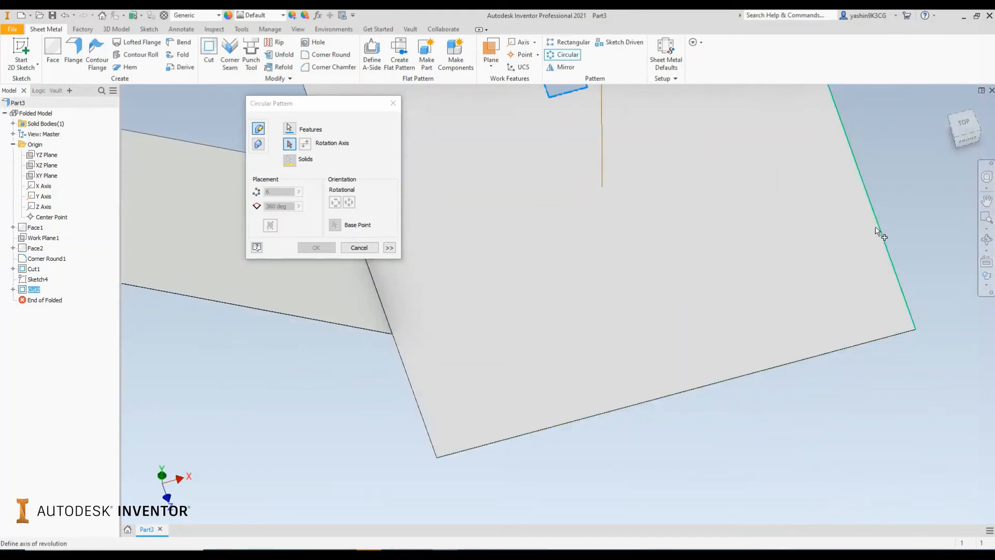
middle_click_drag(805, 262, 776, 371)
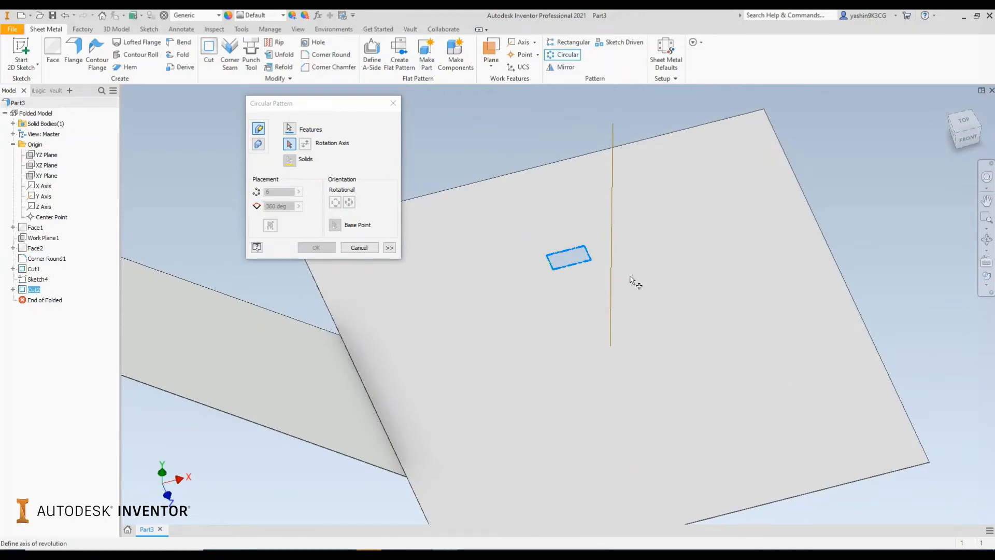
middle_click_drag(477, 282, 582, 196)
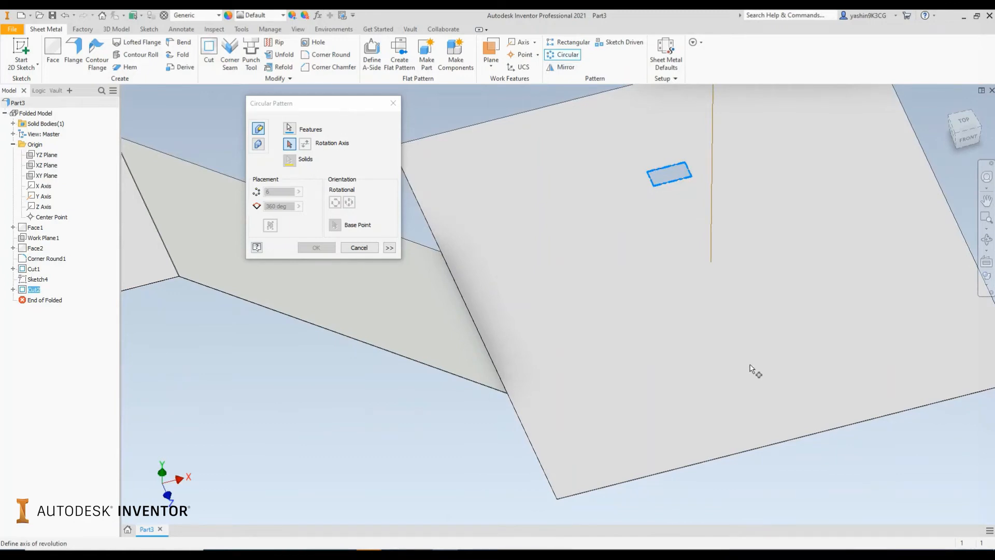
middle_click_drag(722, 276, 658, 373)
middle_click_drag(580, 368, 558, 351)
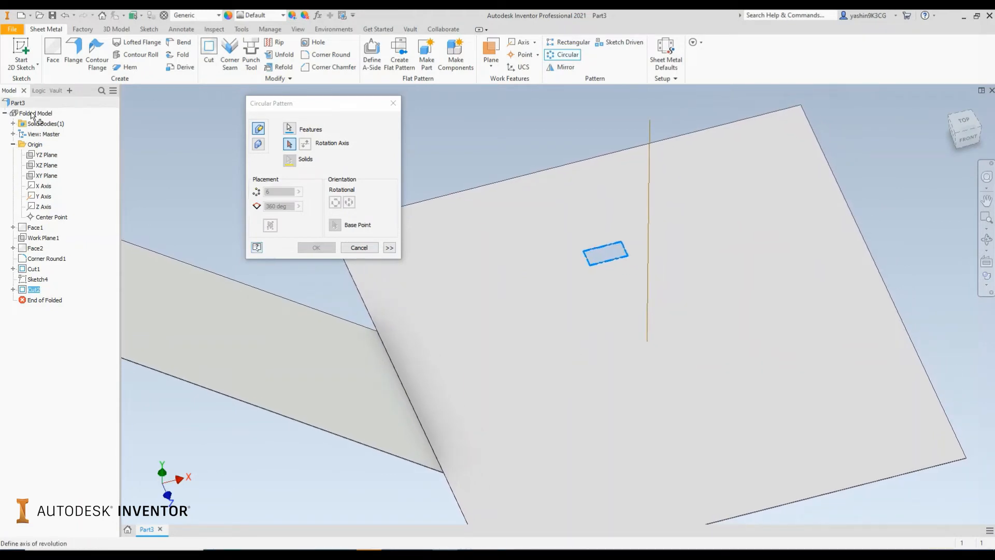
left_click(45, 197)
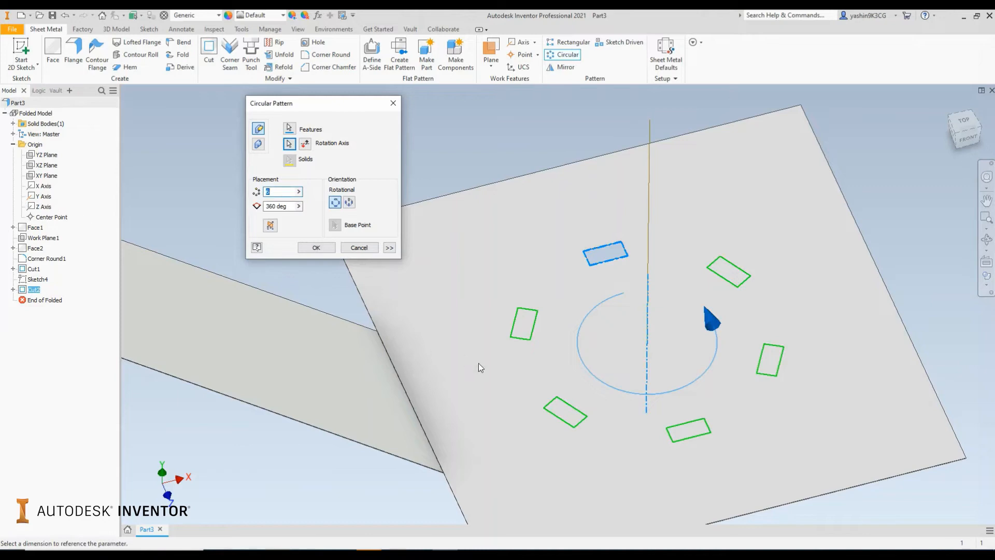
Step: Try the Fixed orientation for the patterned cuts and restore the Rotational orientation
middle_click_drag(479, 364, 510, 390, "shift")
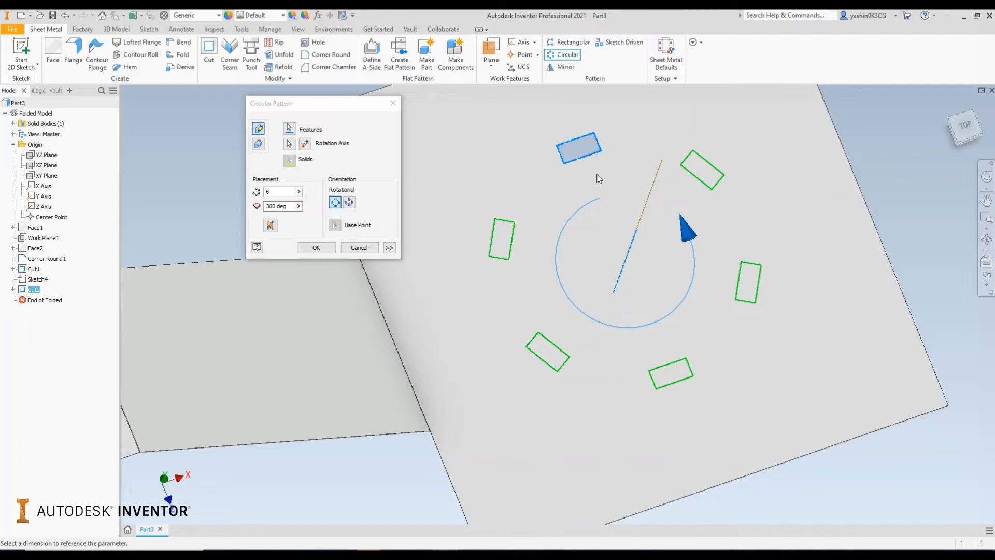
left_click_drag(312, 108, 380, 121)
middle_click_drag(531, 257, 583, 247)
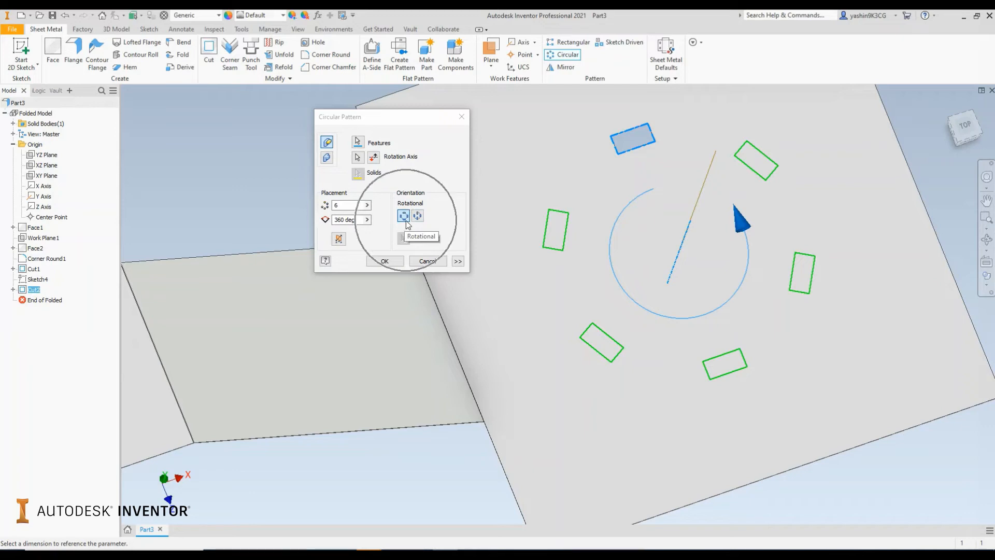
left_click(422, 223)
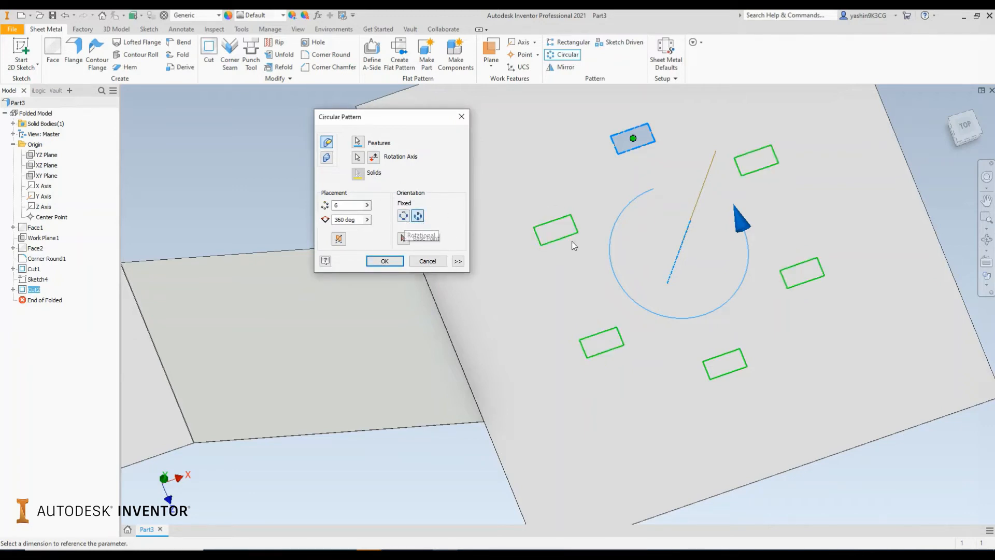
scroll(568, 234, "down", 3)
scroll(568, 232, "up", 3)
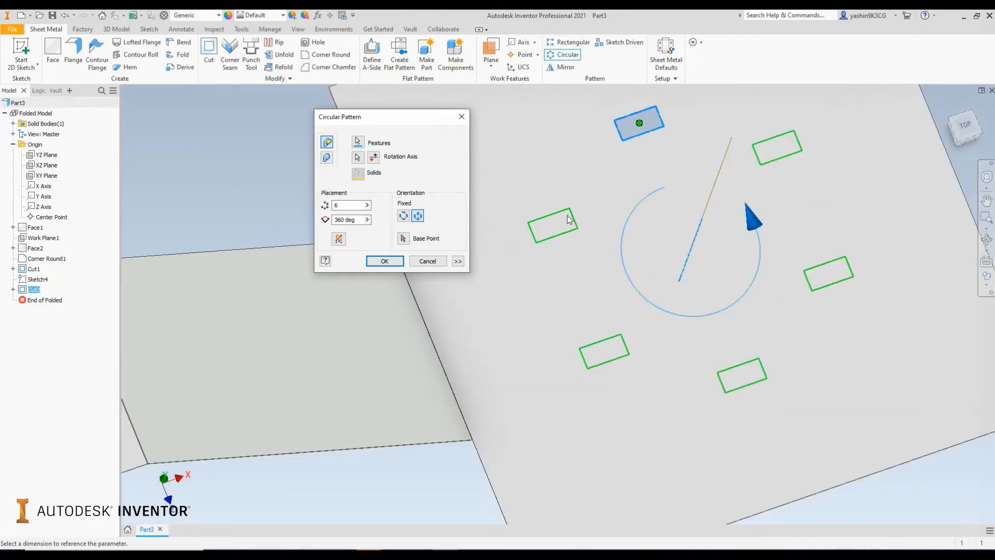
middle_click_drag(568, 214, 565, 215)
scroll(620, 151, "down", 3)
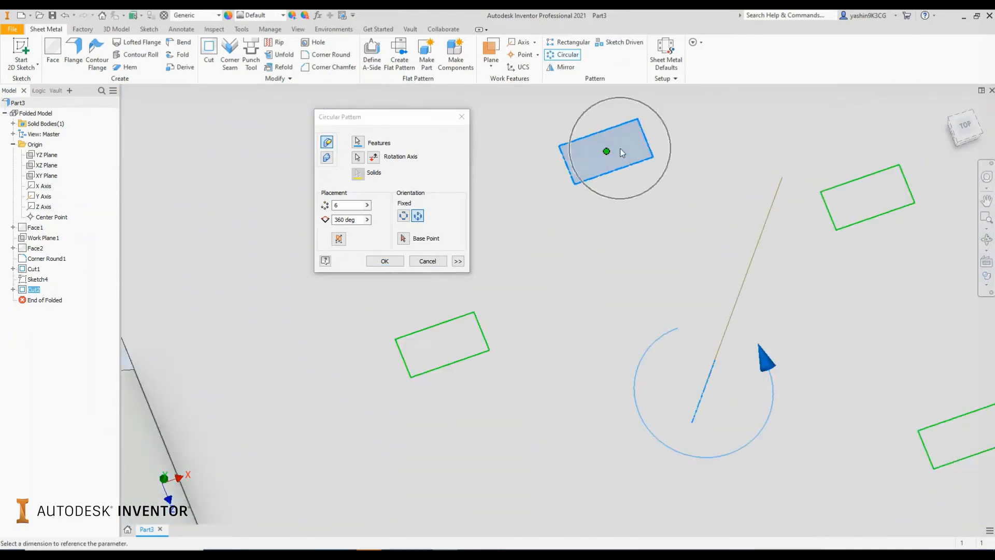
scroll(619, 149, "up", 3)
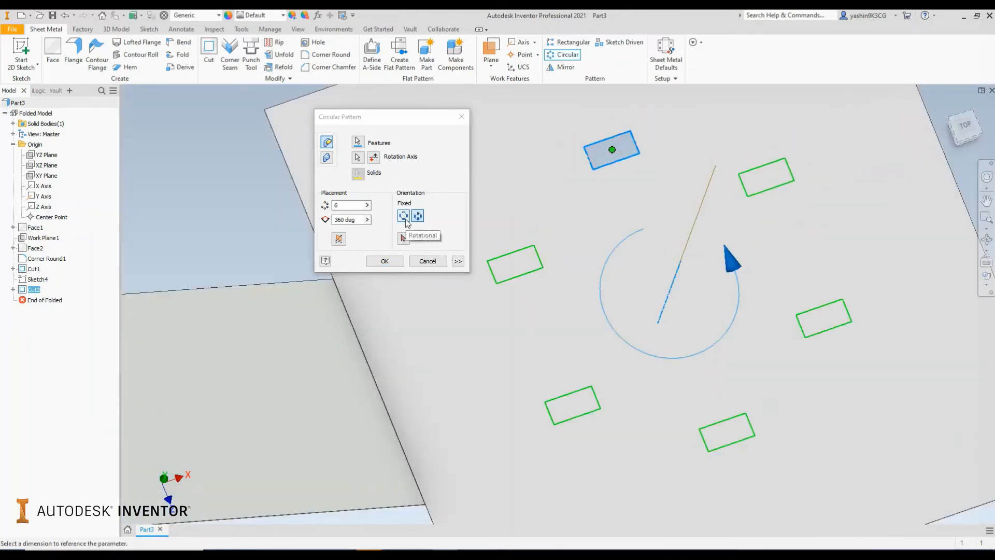
left_click(405, 219)
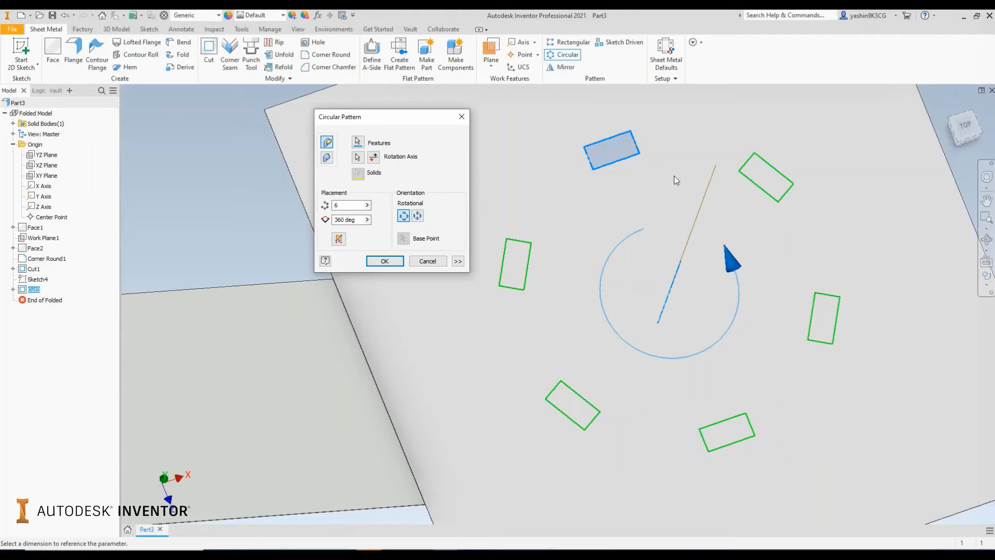
Step: Try 10 and 4 occurrences for the circular pattern, and set the count back to 6
double_click(350, 208)
type("10")
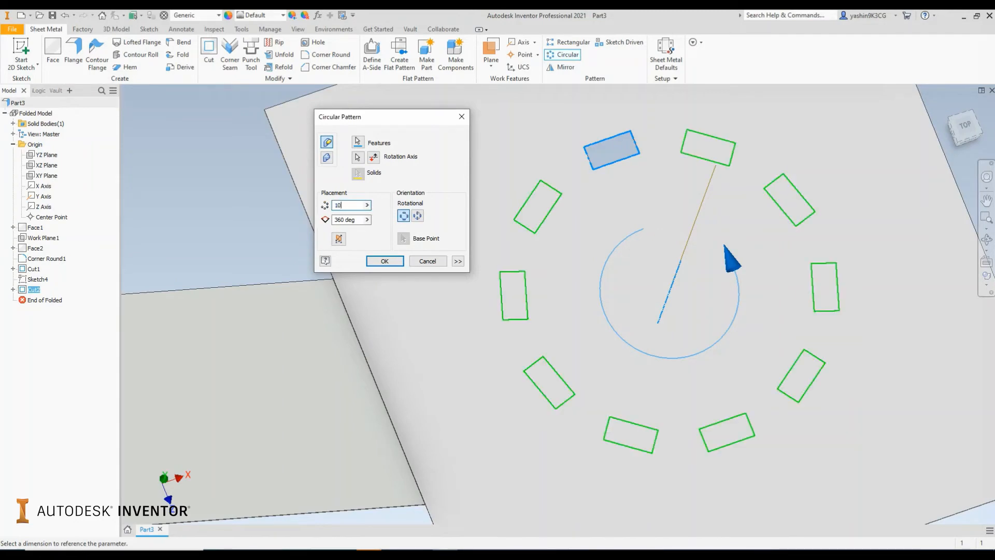
key("BackSpace")
key("BackSpace")
type("4")
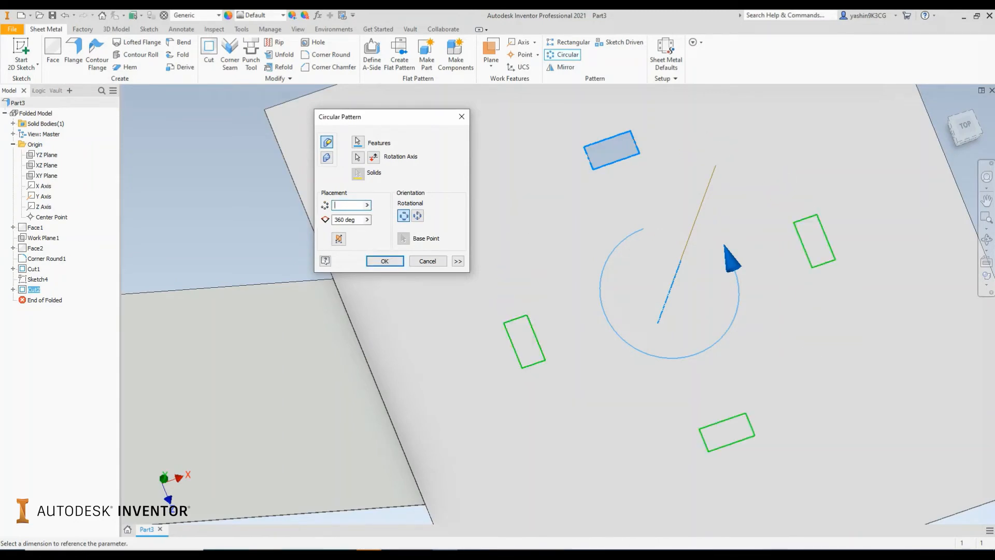
type("6")
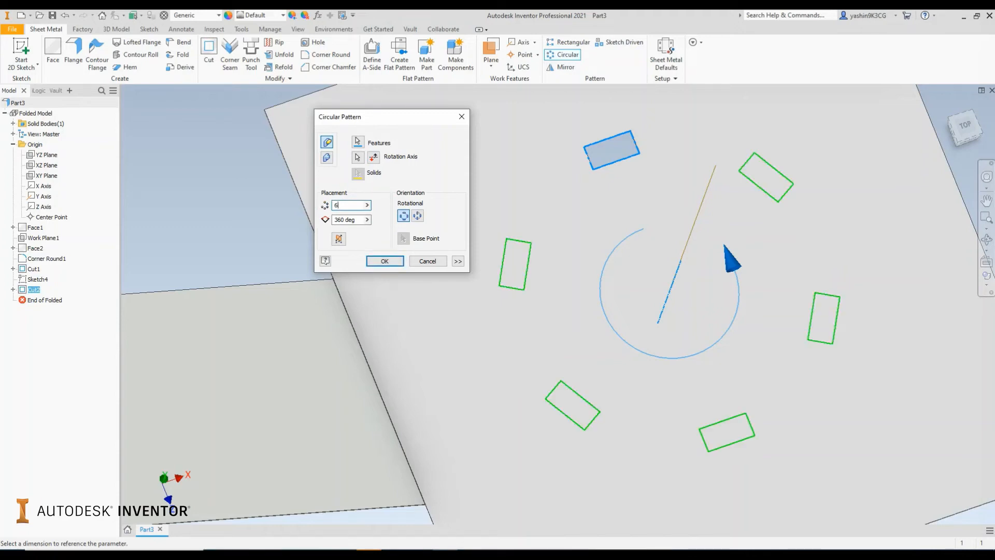
left_click_drag(356, 117, 390, 108)
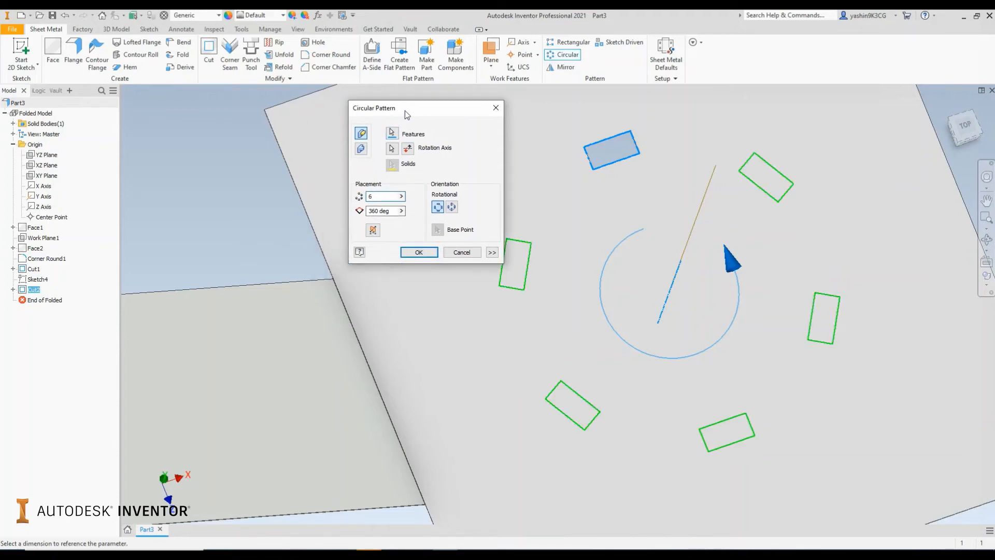
double_click(367, 195)
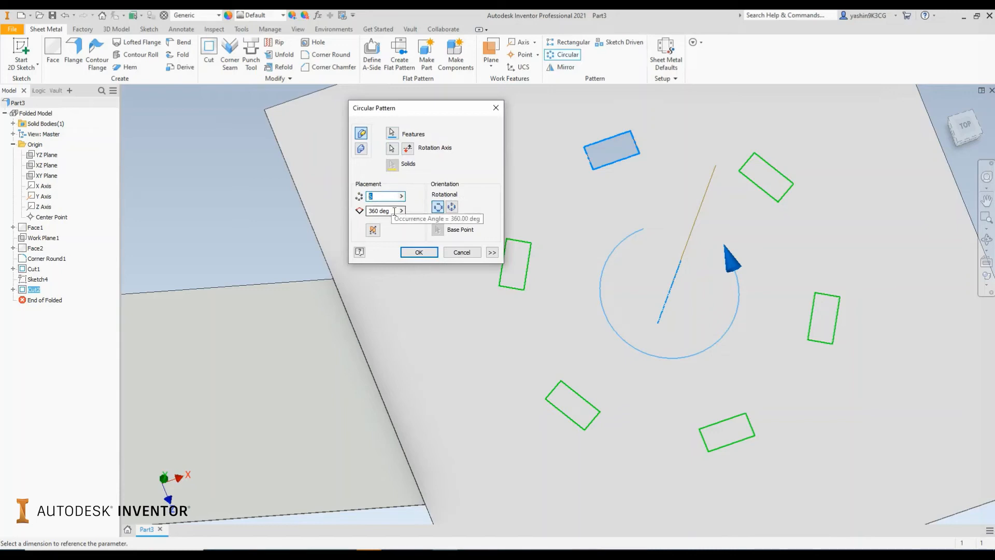
Step: Try occurrence angles of 180 and 270 degrees for the circular pattern of the rectangular cut
key("Tab")
left_click_drag(399, 114, 361, 116)
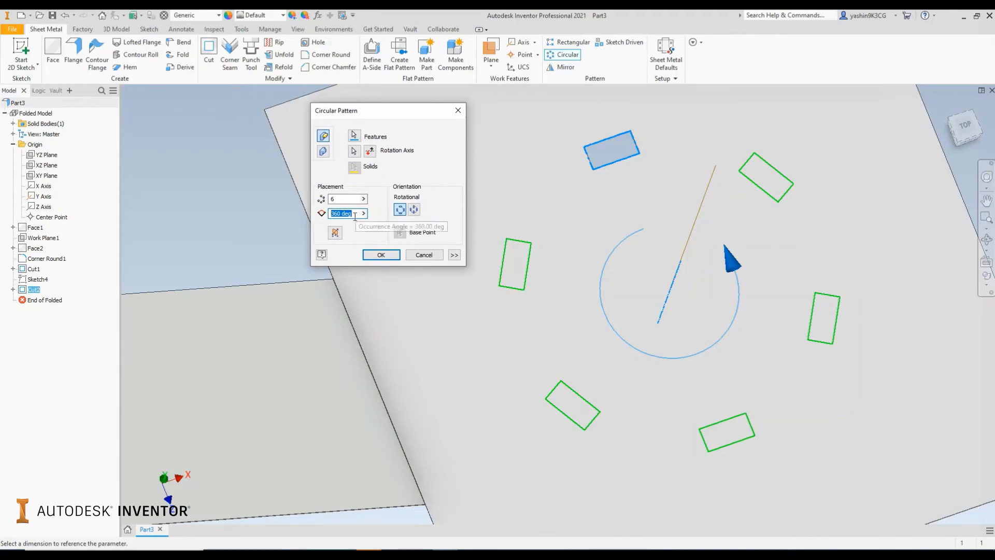
type("18")
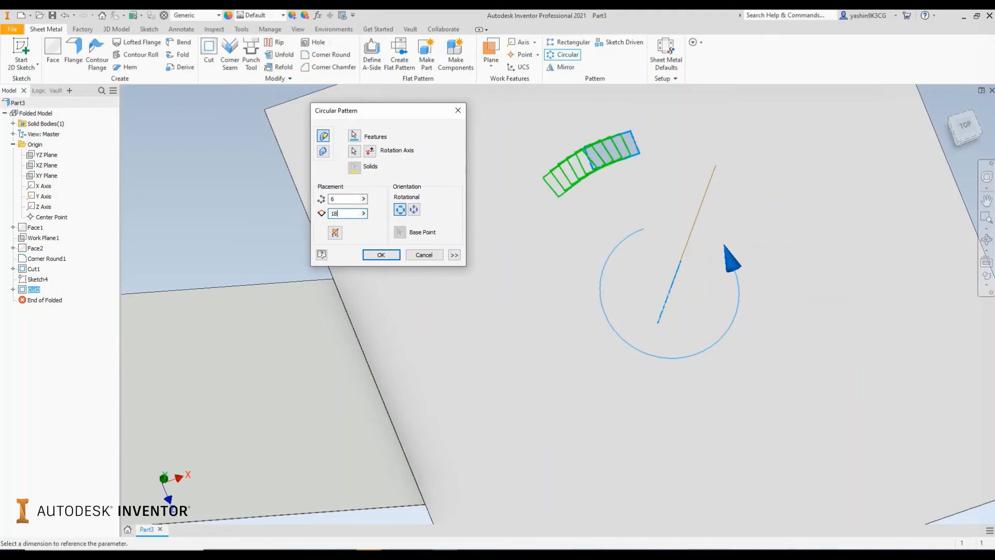
type("0")
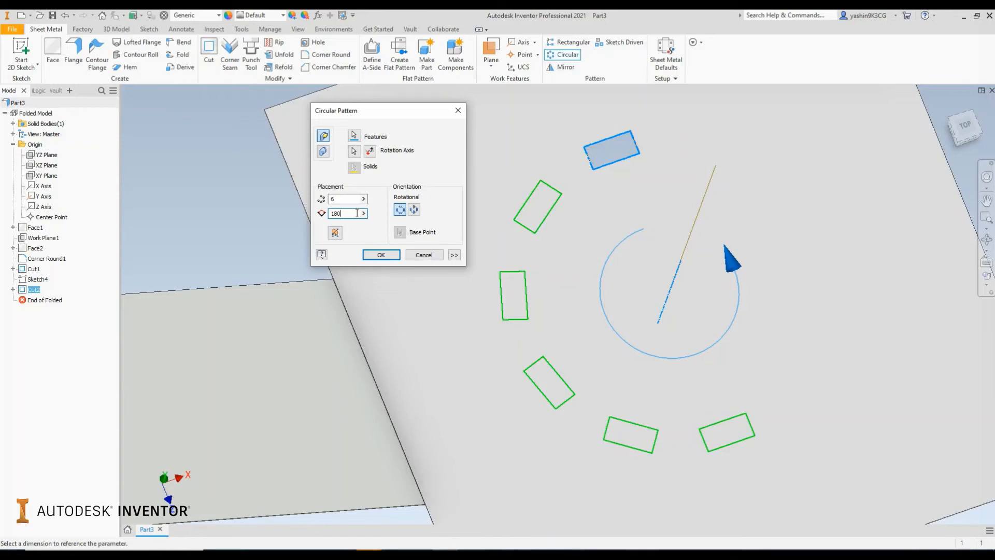
left_click_drag(345, 214, 308, 218)
type("1")
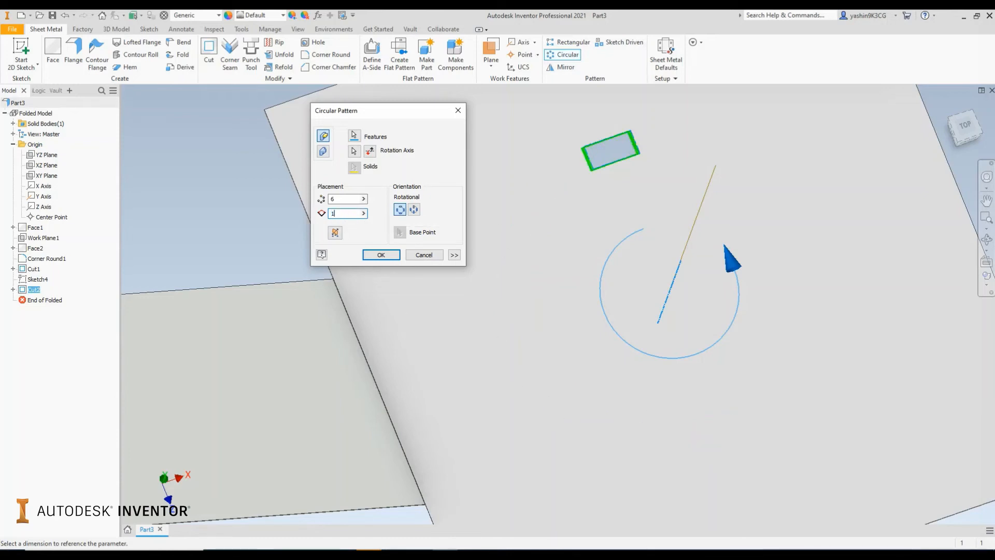
type("70")
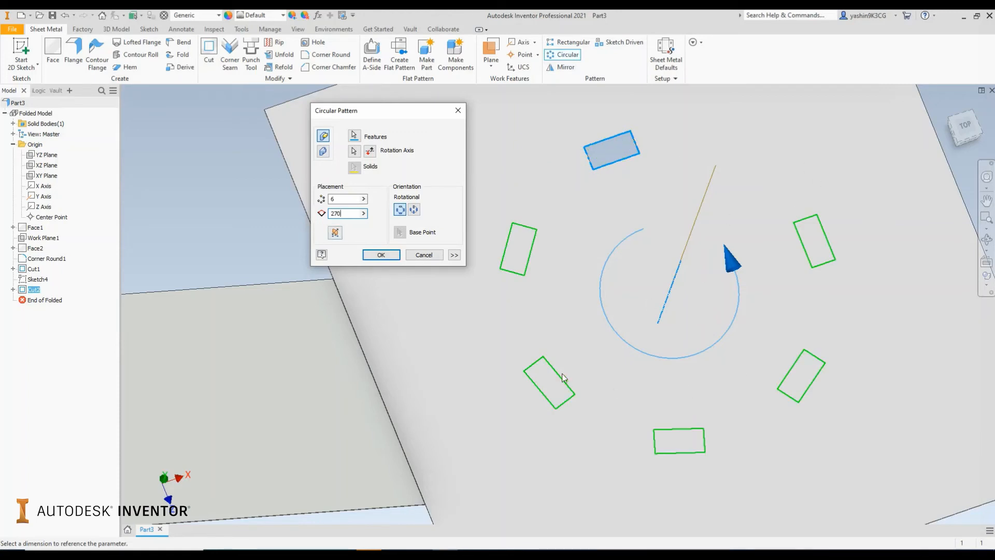
Step: Set the occurrence angle back to 360 degrees and create the circular pattern with 6 occurrences
left_click(353, 199)
left_click_drag(349, 214, 297, 217)
type("360")
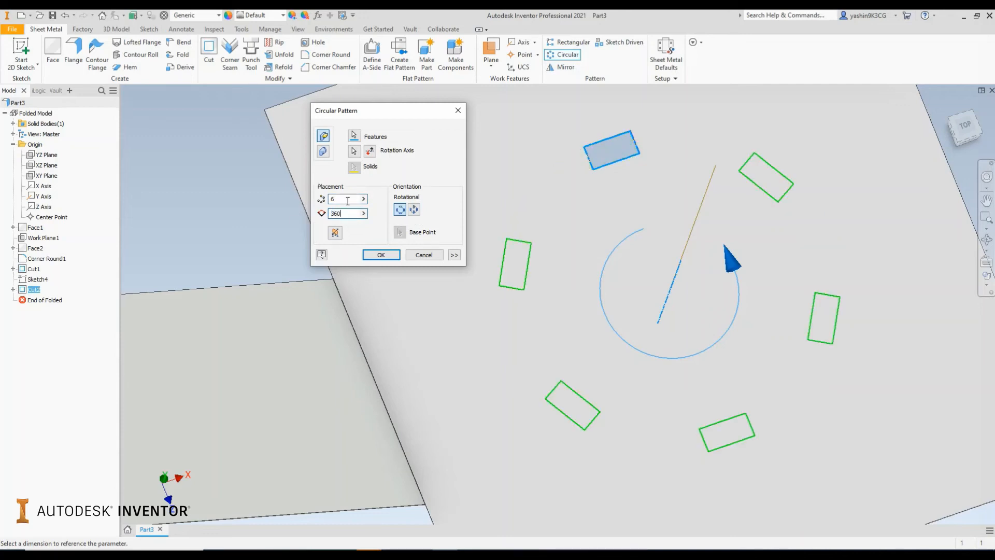
left_click_drag(357, 199, 313, 207)
left_click(381, 255)
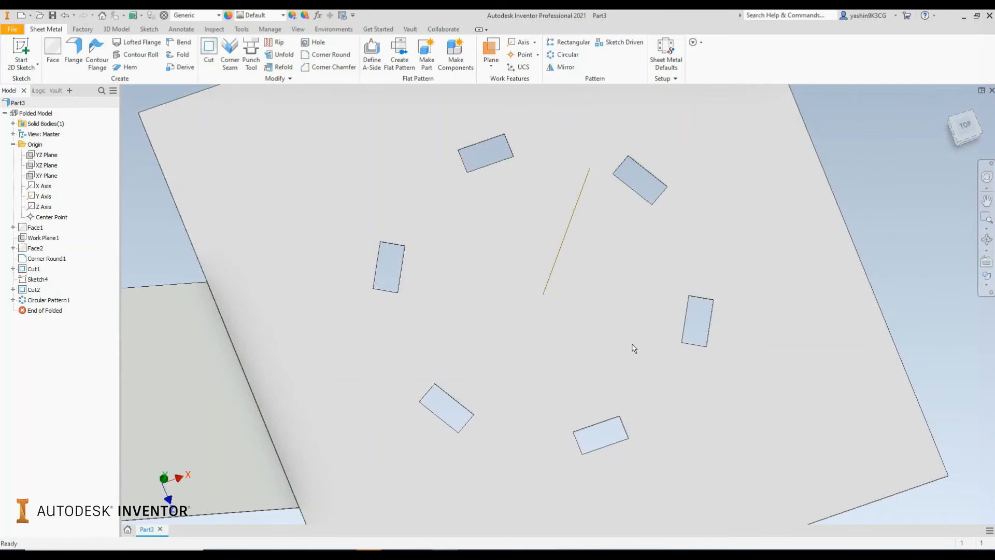
Step: Examine the patterned cuts on the square plate and the bent arm with its slot and rounded corners
mouse_move(633, 345)
middle_mouse_down("shift")
mouse_move(630, 313)
mouse_move(626, 344)
middle_mouse_up("shift")
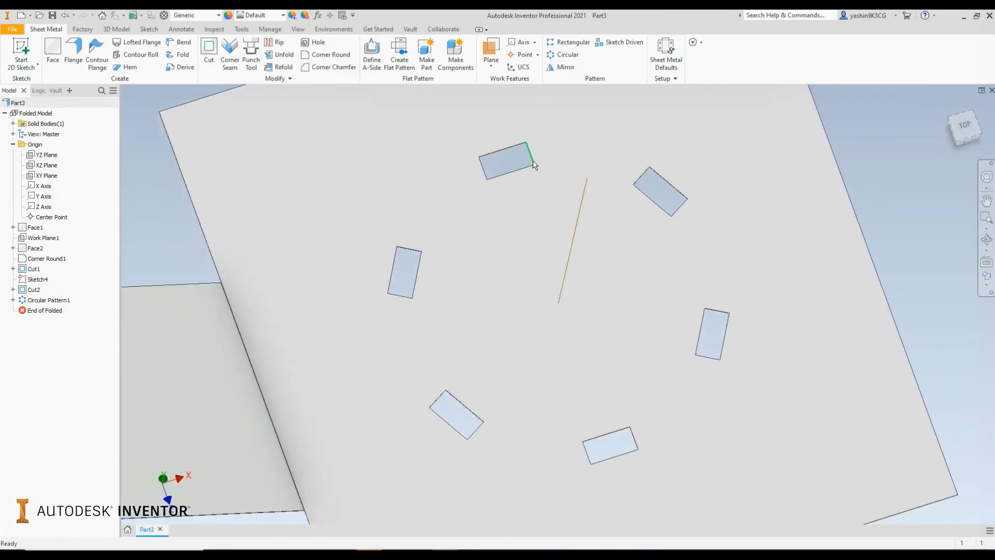
scroll(627, 275, "down", 5)
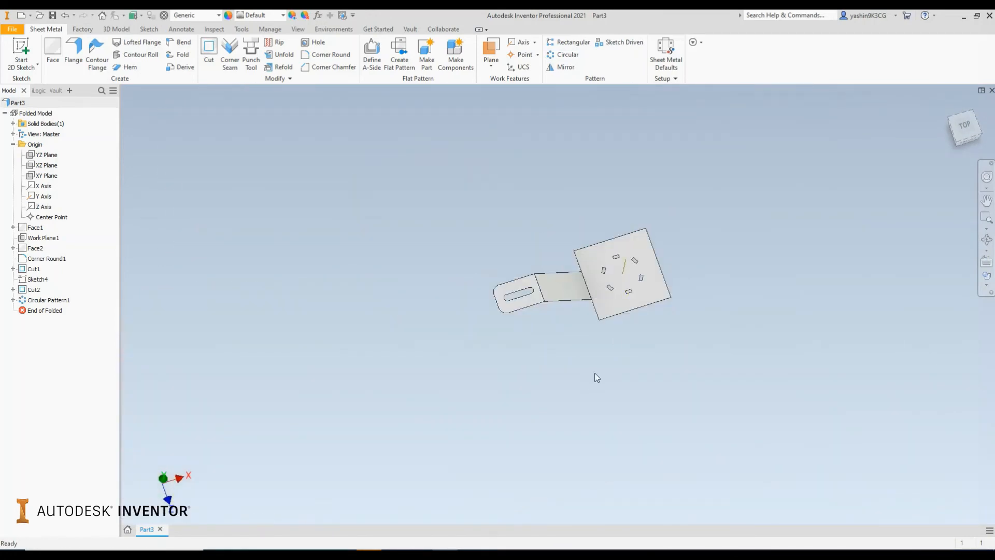
middle_click_drag(595, 373, 577, 342, "shift")
scroll(582, 300, "up", 5)
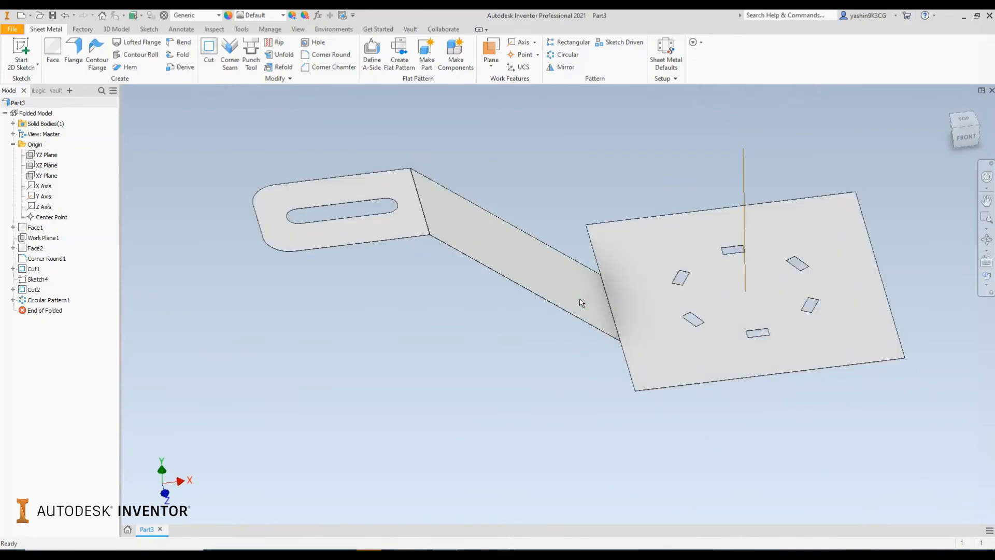
mouse_move(596, 316)
mouse_move(406, 312)
middle_mouse_down("shift")
mouse_move(427, 319)
mouse_move(419, 319)
middle_mouse_up("shift")
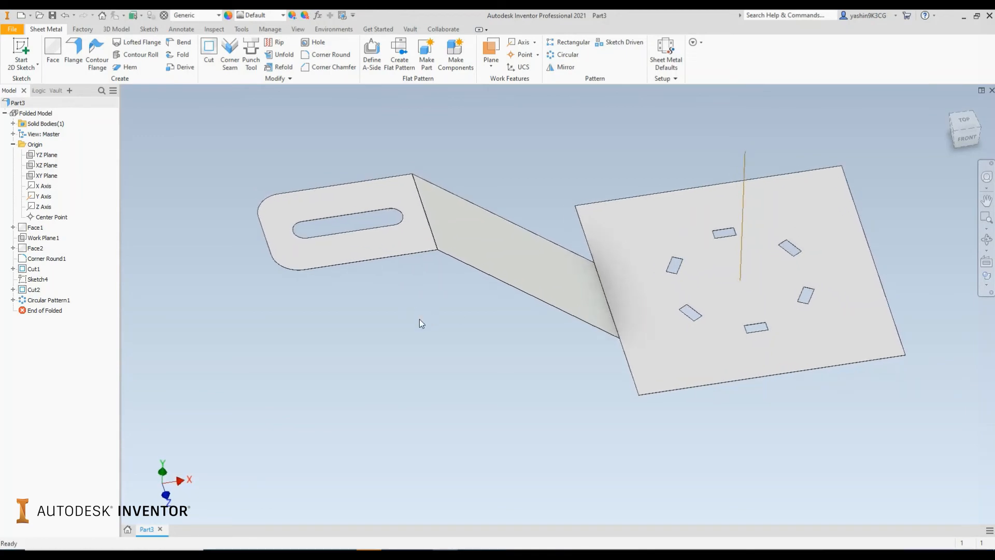
left_click(470, 262)
left_click(403, 253)
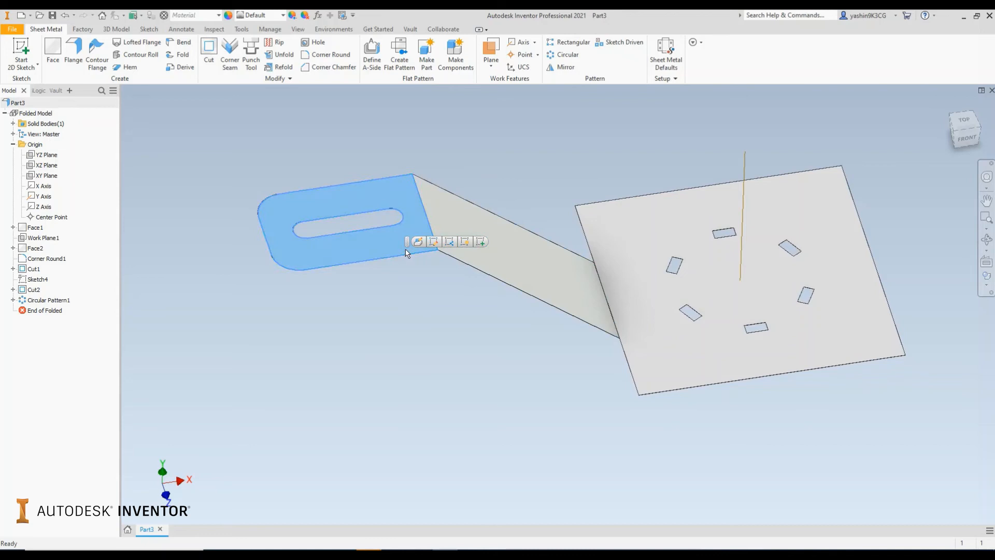
scroll(297, 225, "up", 3)
left_click(353, 235)
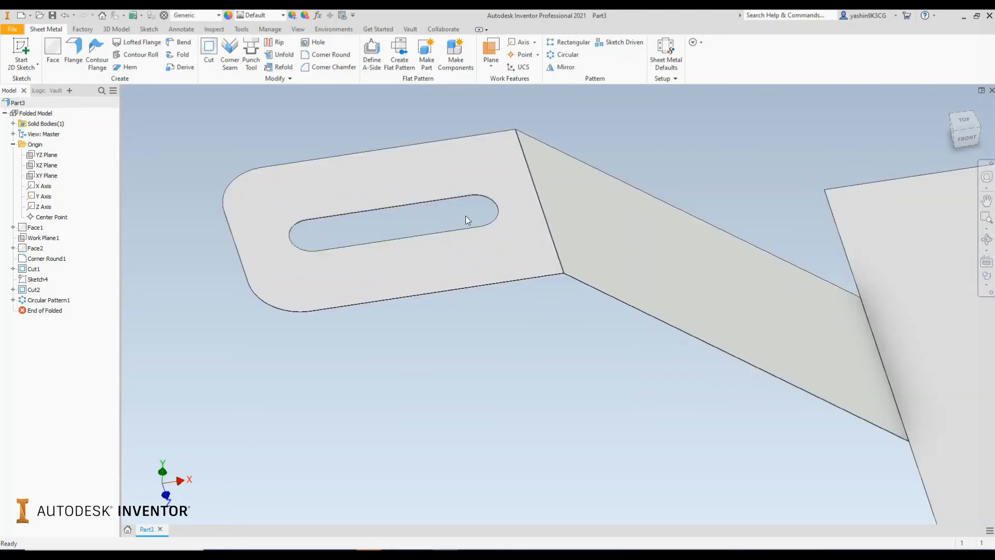
scroll(225, 199, "up", 3)
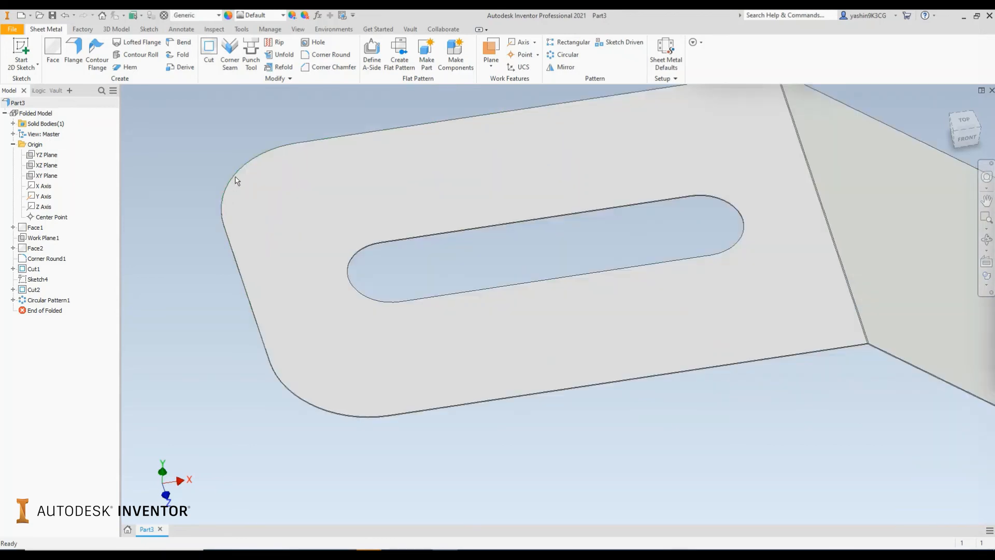
scroll(324, 408, "down", 4)
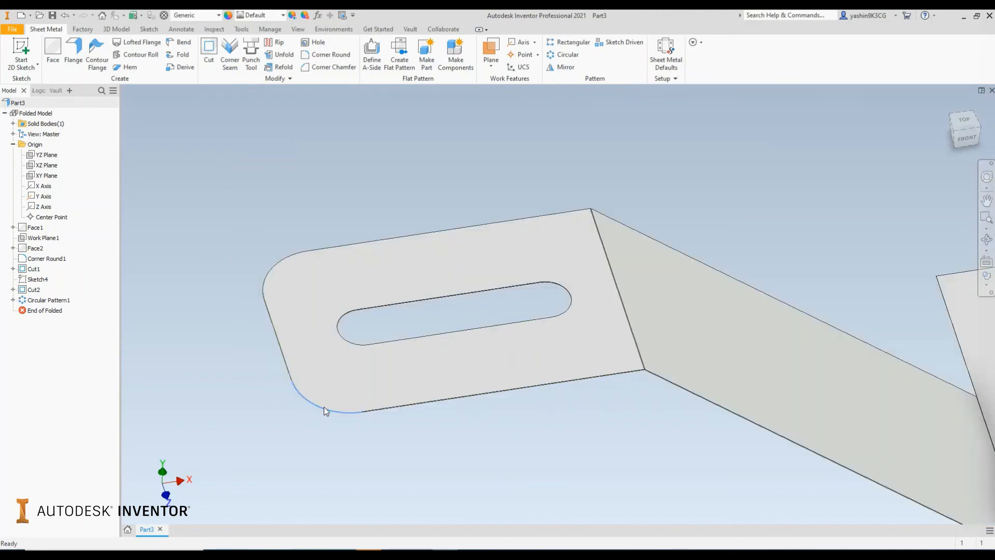
left_click(324, 408)
middle_click_drag(511, 483, 470, 365)
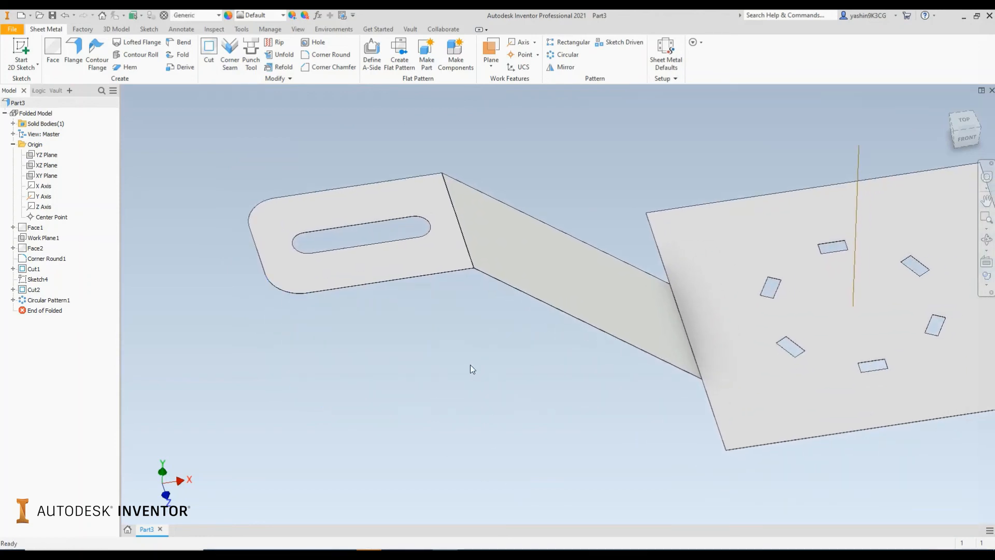
Step: Start a circular feature pattern and select the bent arm face, its slot cut and its corner round as the features
left_click(572, 55)
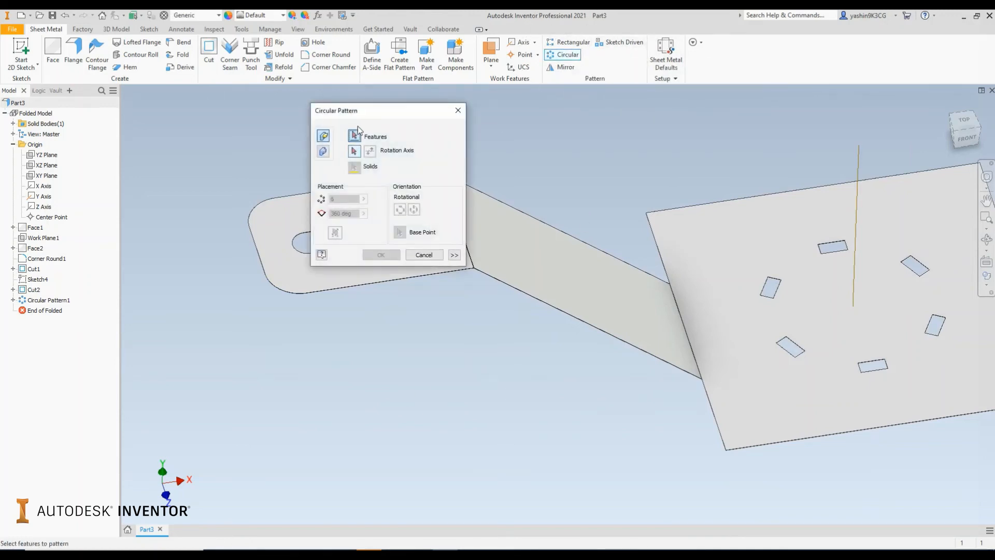
left_click_drag(364, 115, 174, 121)
middle_click_drag(299, 138, 434, 156)
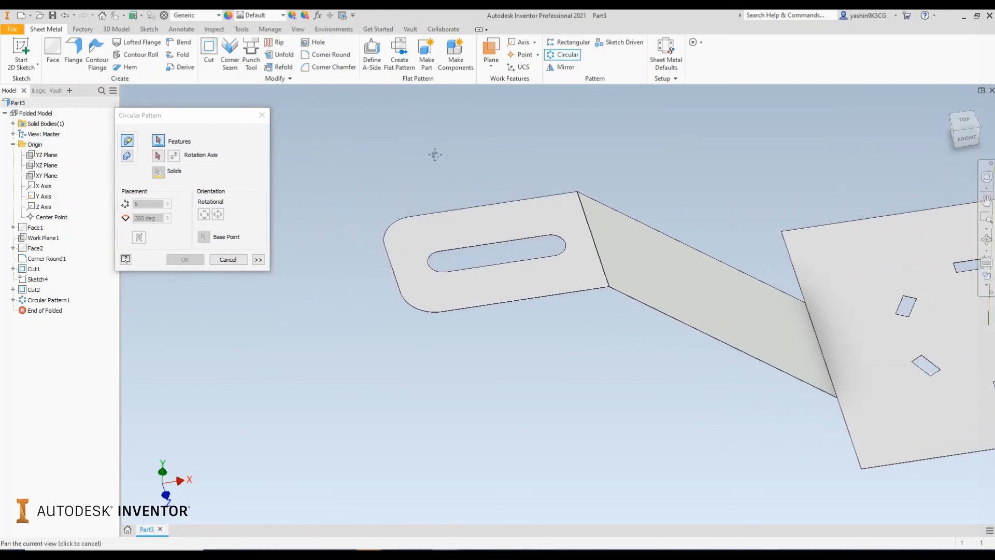
left_click_drag(197, 124, 288, 119)
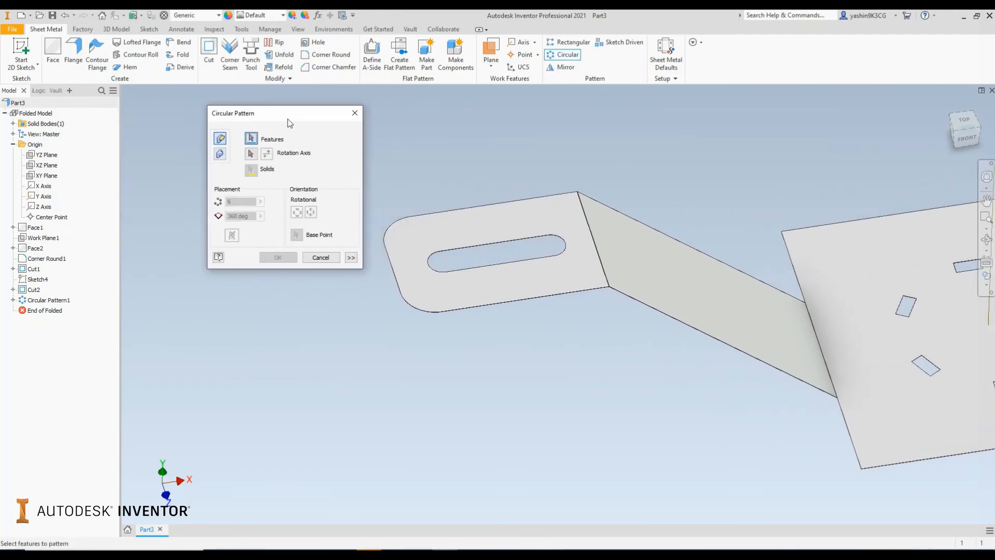
left_click(625, 233)
scroll(498, 262, "up", 3)
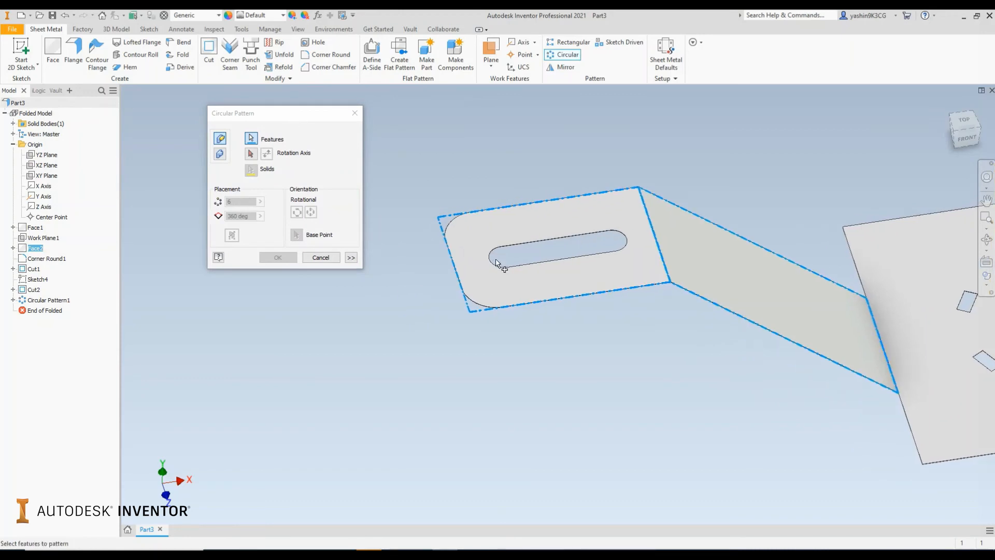
left_click(512, 237)
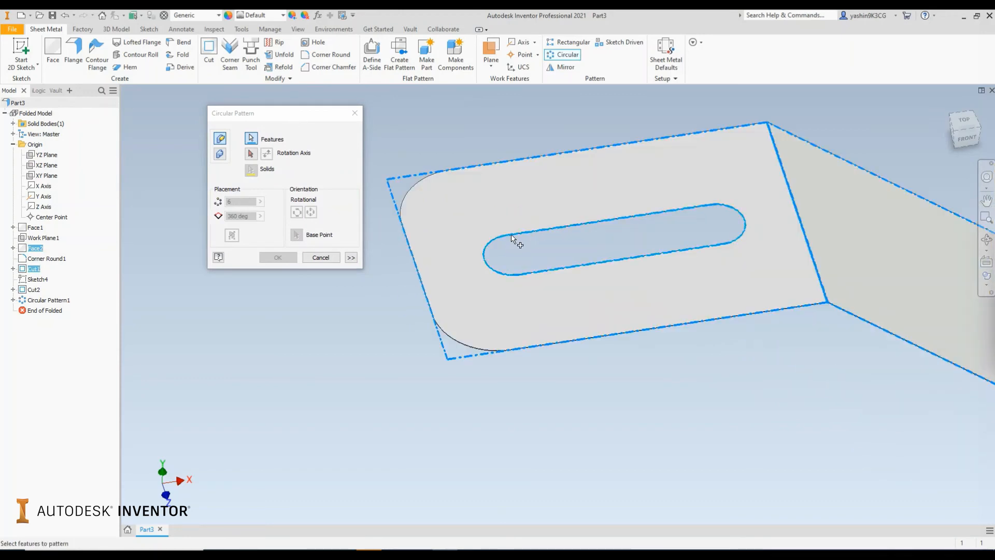
left_click(416, 192)
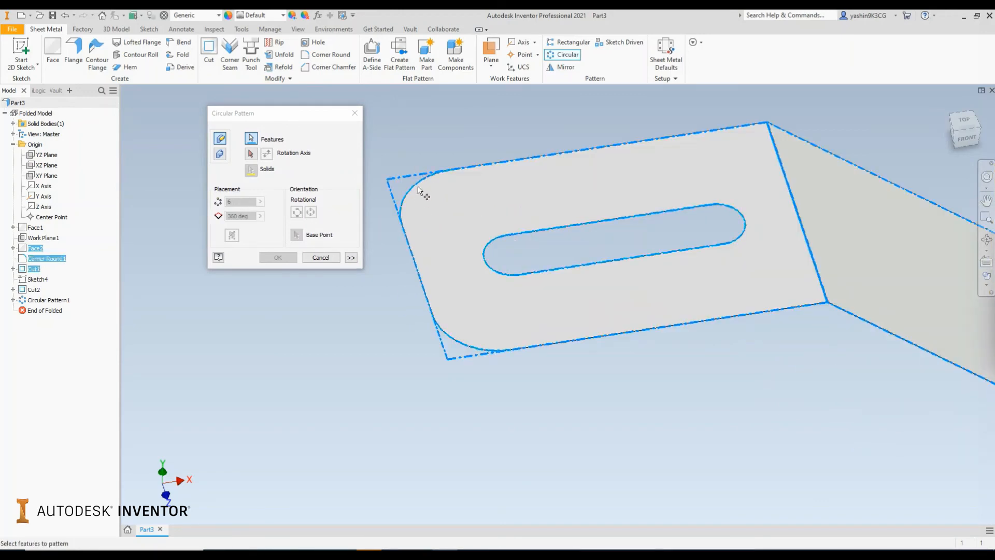
Step: Use the Y axis through the center of the square plate as the rotation axis for the arm pattern
scroll(563, 352, "down", 3)
middle_click_drag(707, 392, 298, 384)
left_click(251, 153)
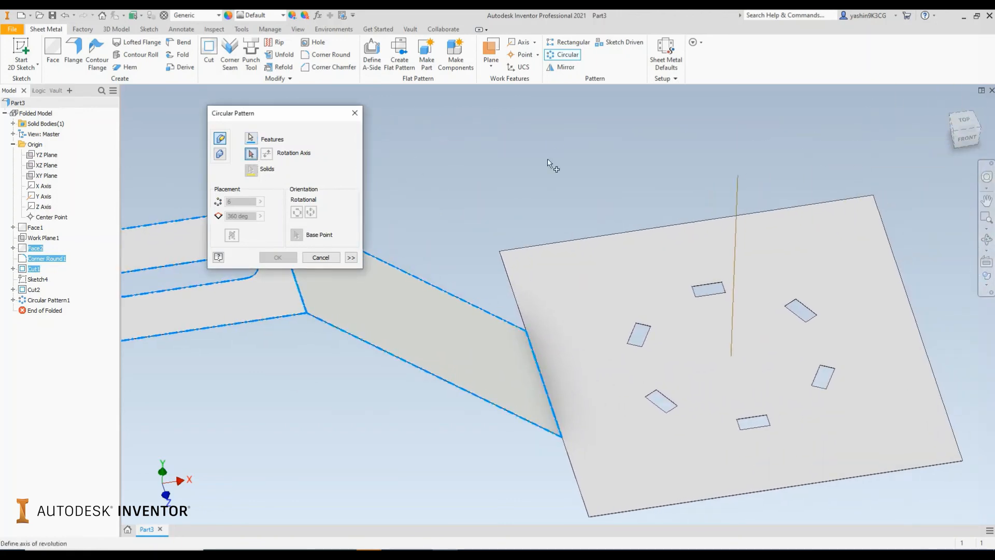
left_click(734, 227)
left_click(735, 258)
Step: Set the arm pattern to 4 occurrences and create it around the square plate
scroll(739, 259, "down", 5)
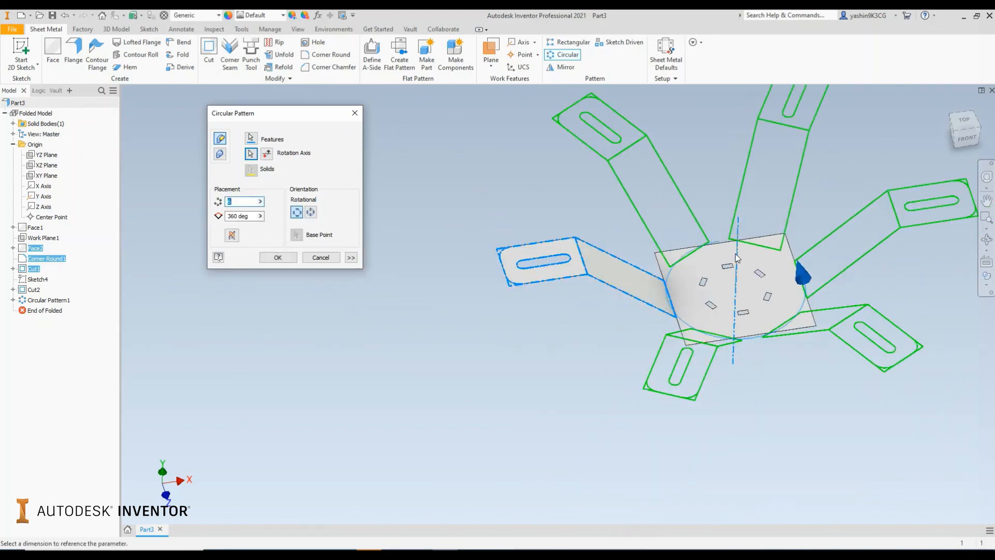
left_click_drag(739, 258, 709, 263, "shift")
middle_click_drag(709, 263, 731, 285, "shift")
middle_click_drag(698, 249, 580, 284)
scroll(602, 214, "up", 1)
left_click(964, 129)
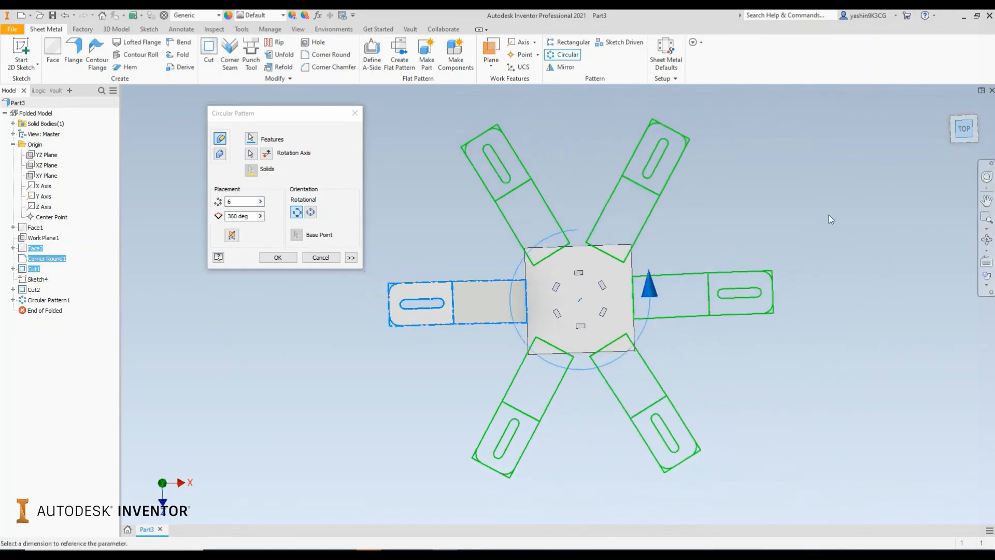
scroll(493, 295, "up", 2)
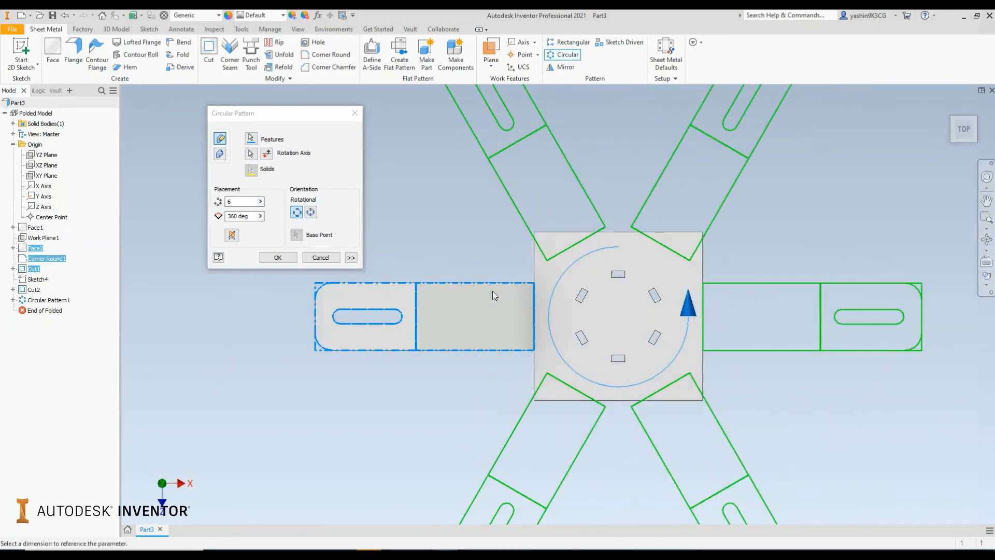
double_click(253, 203)
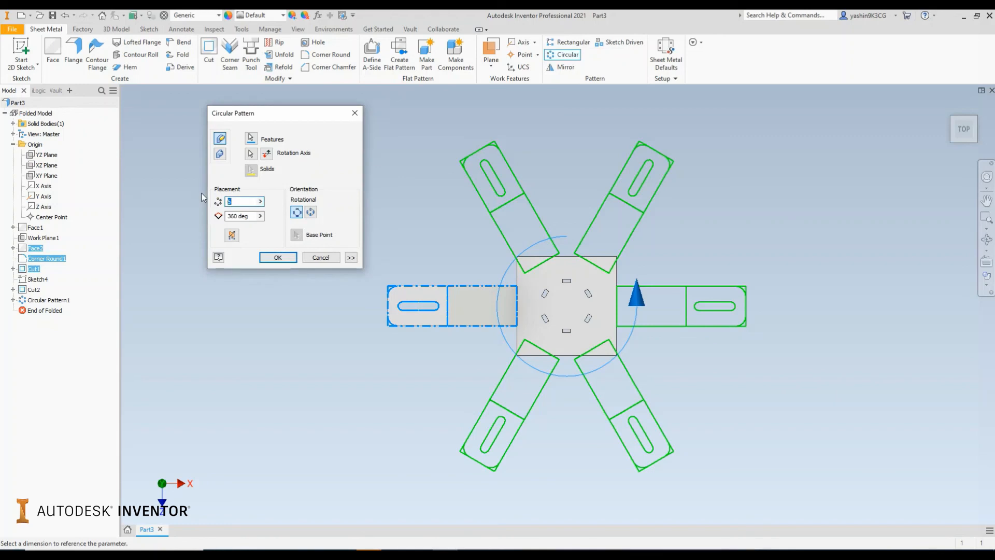
type("4")
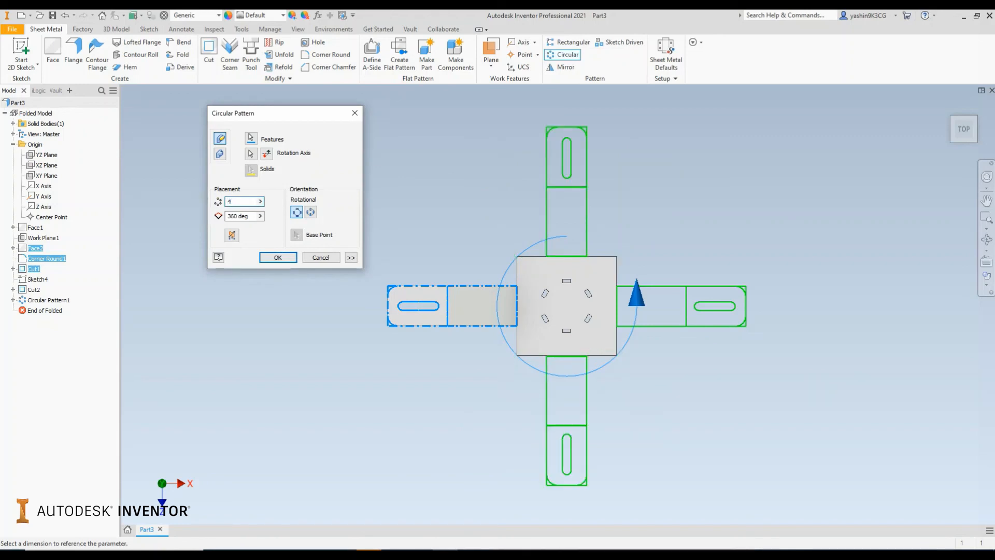
mouse_move(484, 361)
middle_mouse_down("shift")
mouse_move(495, 285)
mouse_move(497, 343)
mouse_move(501, 331)
mouse_move(480, 372)
mouse_move(492, 335)
mouse_move(491, 349)
middle_mouse_up("shift")
left_click(279, 258)
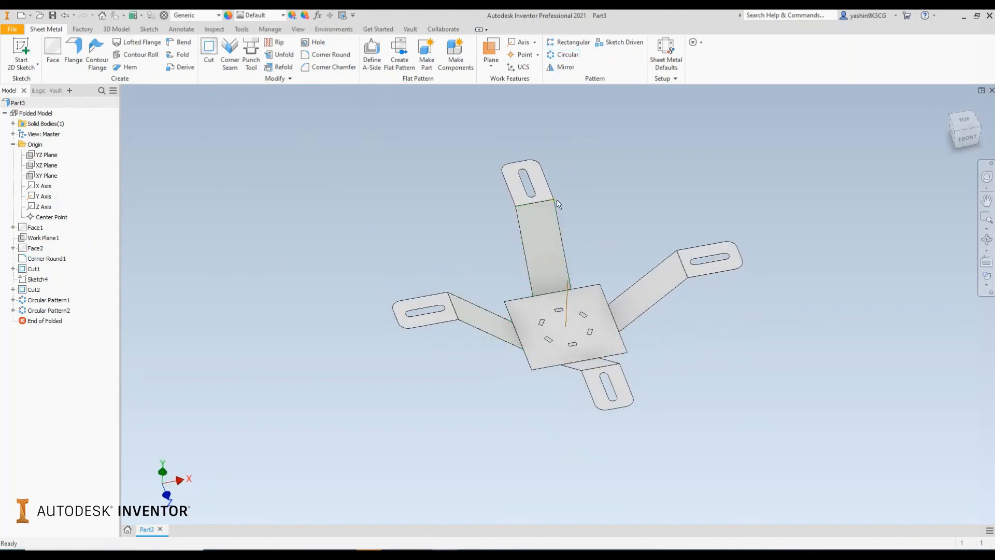
mouse_move(576, 220)
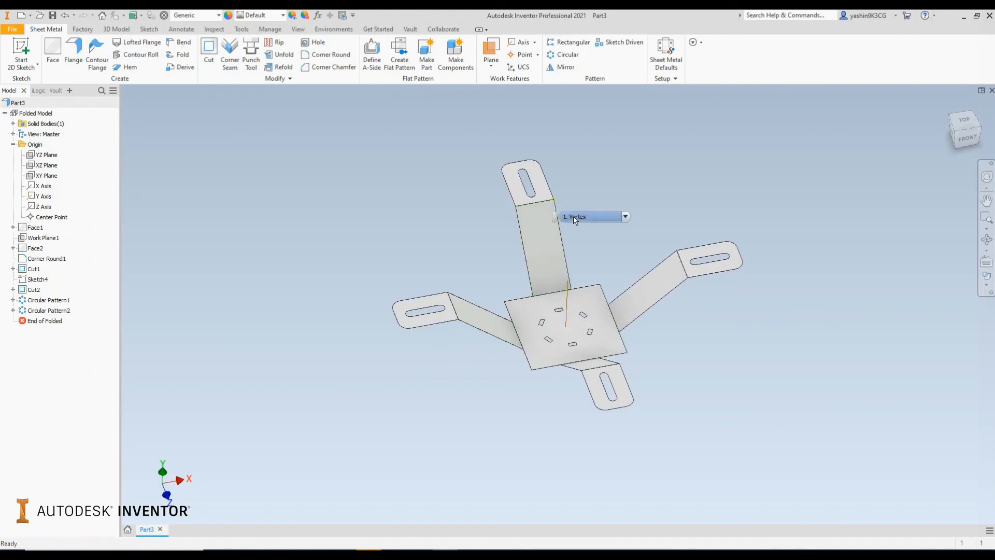